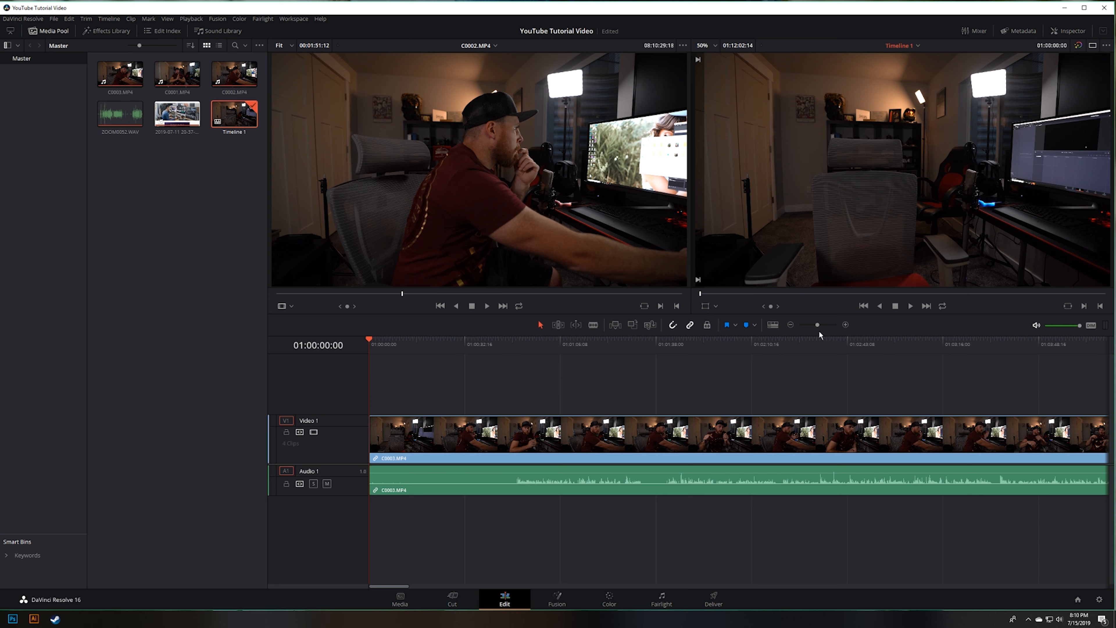
Step: Select every video and audio clip in Timeline 1 and delete them to empty the timeline
mouse_move(817, 325)
left_mouse_down()
mouse_move(802, 333)
mouse_move(813, 334)
mouse_move(803, 325)
left_mouse_up()
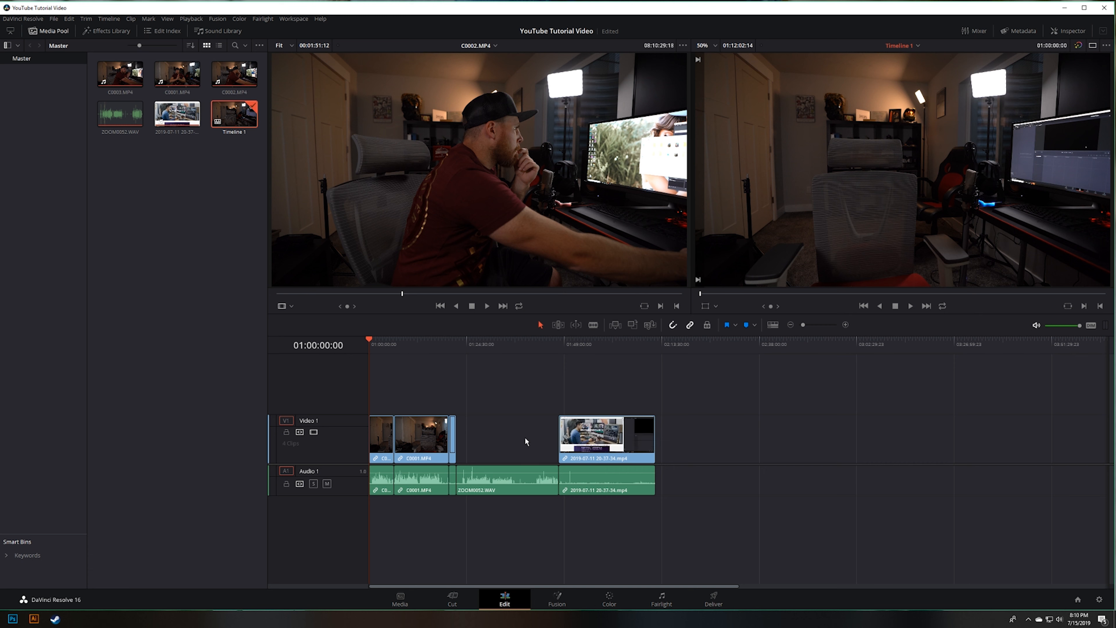
scroll(519, 438, "down", 2)
scroll(519, 437, "up", 5)
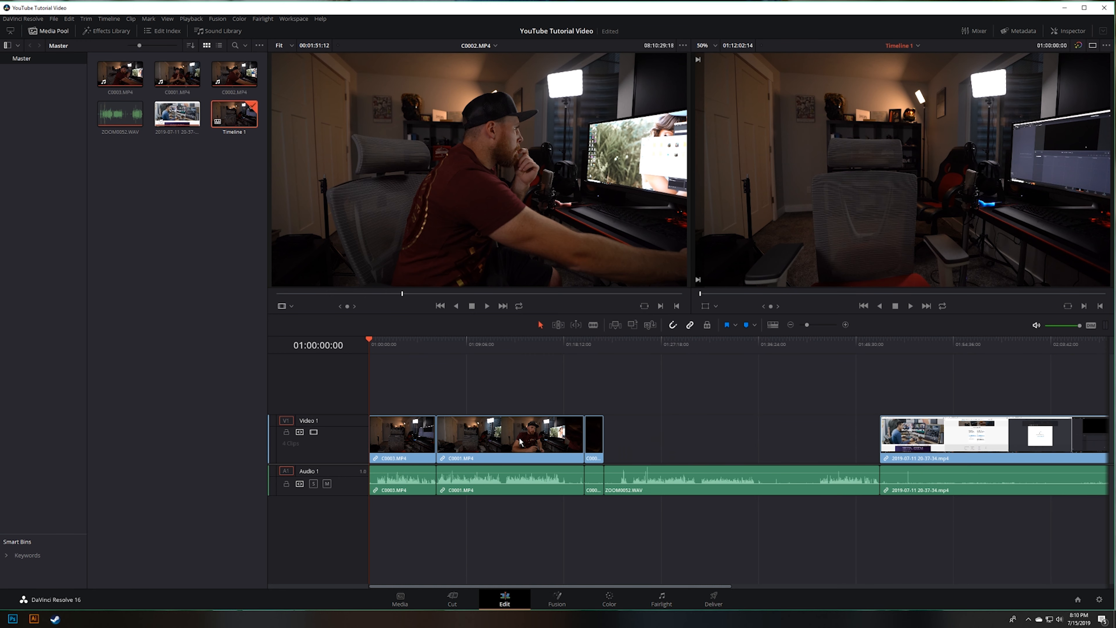
scroll(519, 437, "down", 6)
scroll(519, 437, "up", 5)
scroll(518, 437, "down", 5)
scroll(518, 437, "up", 5)
scroll(518, 437, "down", 5)
left_click_drag(559, 513, 348, 426)
key("Delete")
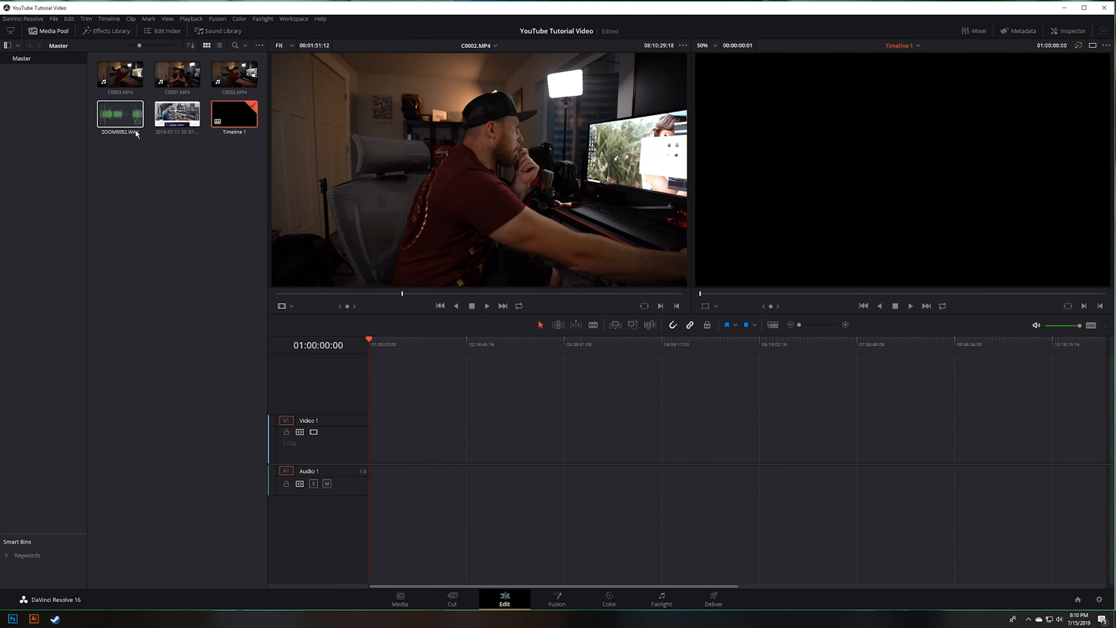
Step: Place the 2019-07-11 screen recording on Video 1, C0001.MP4 and C0003.MP4 spaced apart on Video 2, and ZOOM0052.WAV on Audio 3
left_click(170, 127)
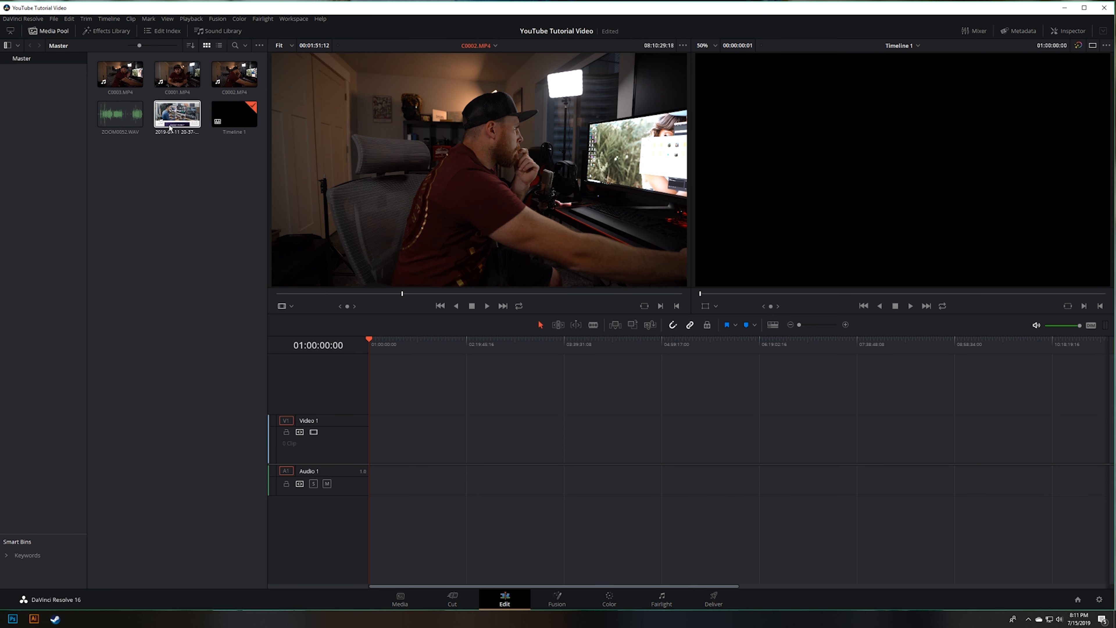
left_click_drag(170, 127, 373, 440)
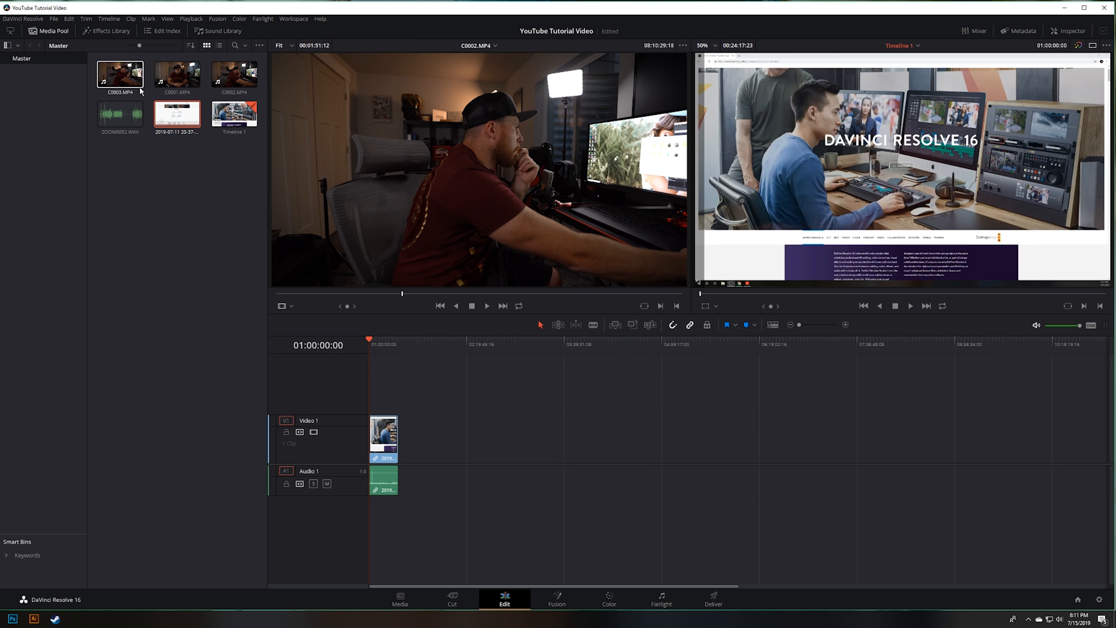
left_click_drag(177, 74, 376, 398)
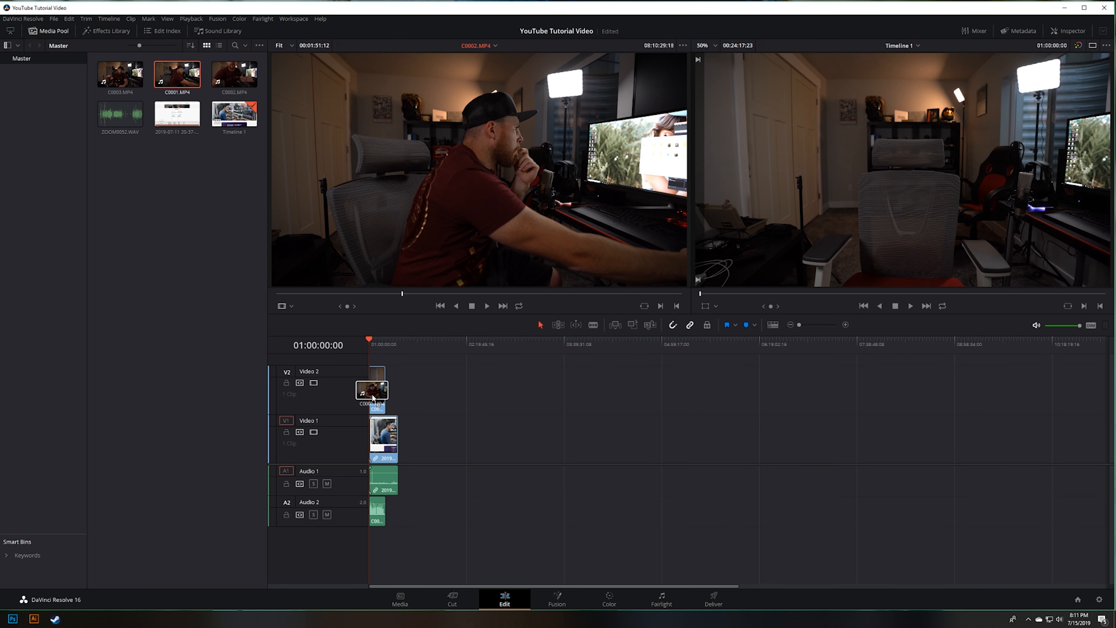
left_click_drag(120, 73, 386, 385)
left_click_drag(120, 114, 375, 541)
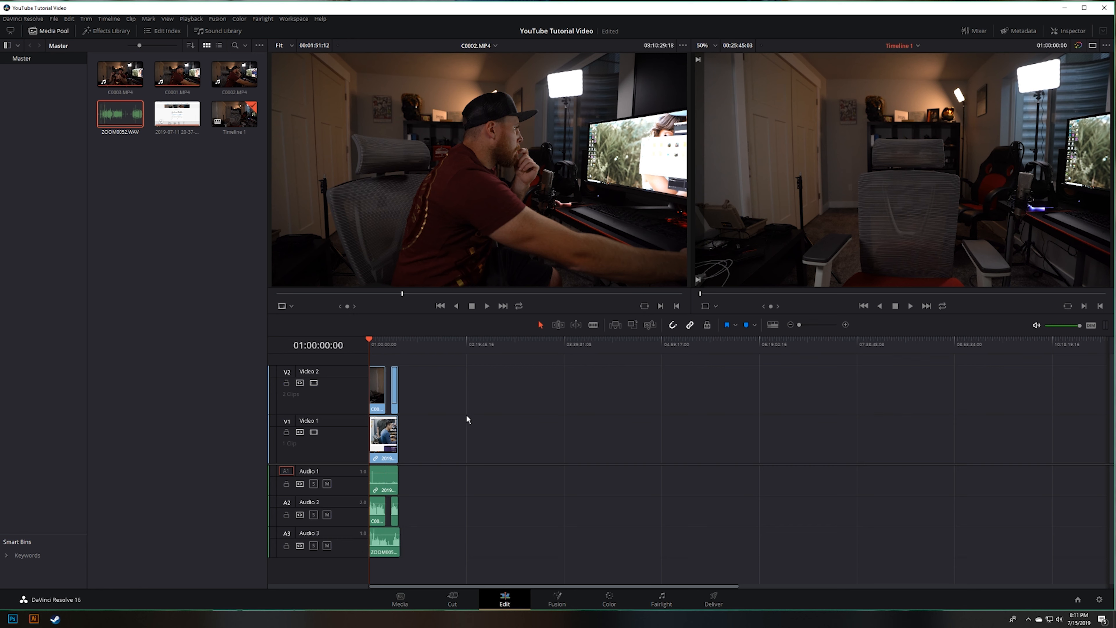
scroll(431, 420, "up", 2)
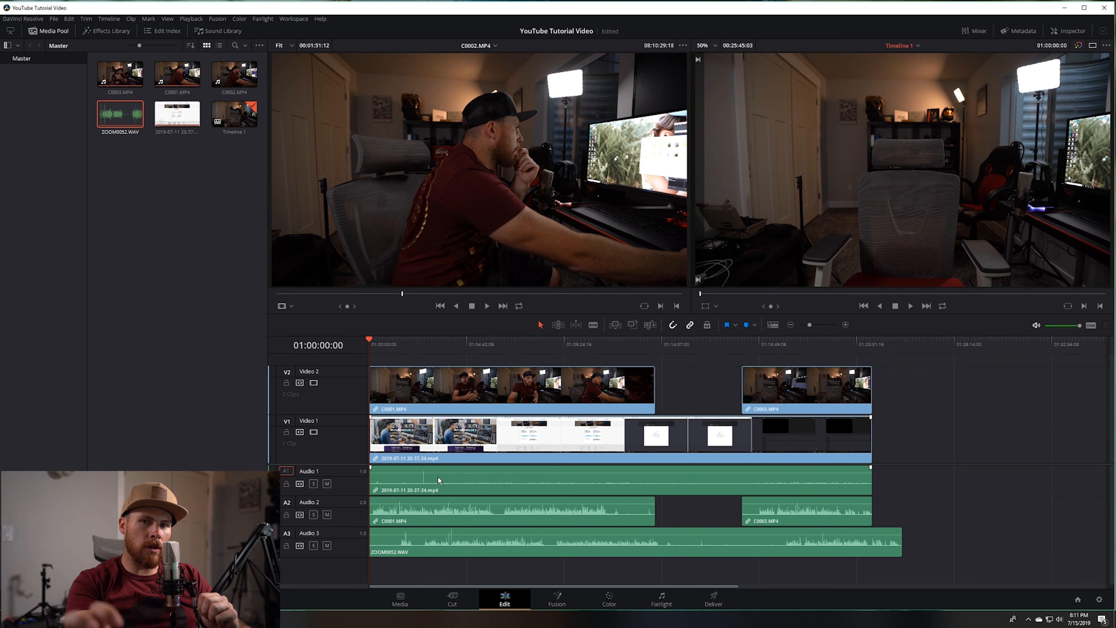
left_click_drag(262, 172, 129, 66)
right_click(134, 118)
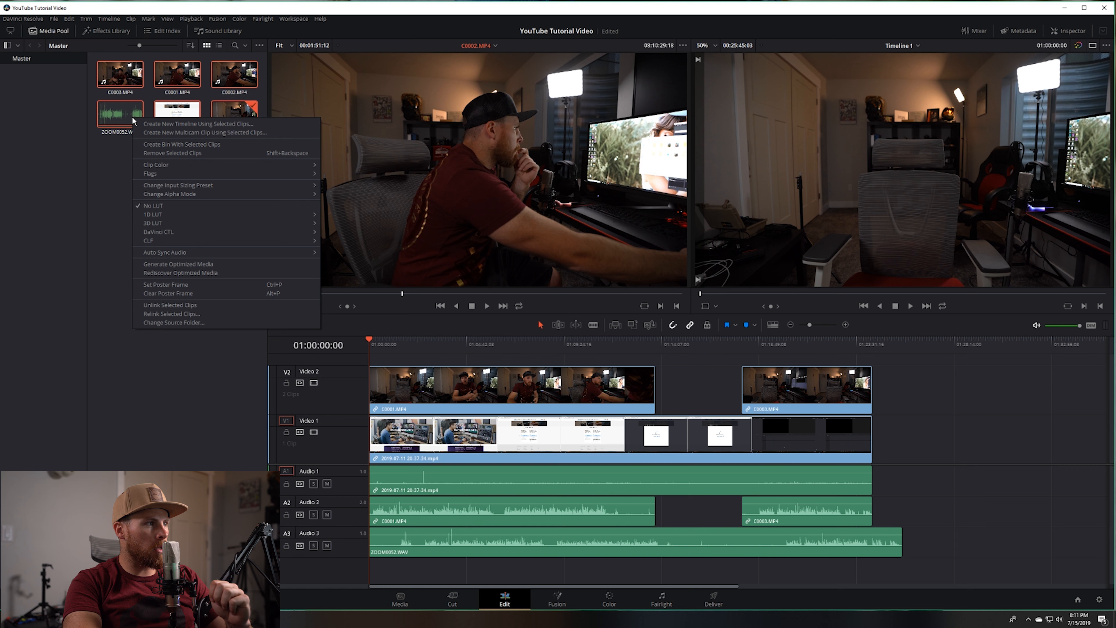
left_click(118, 178)
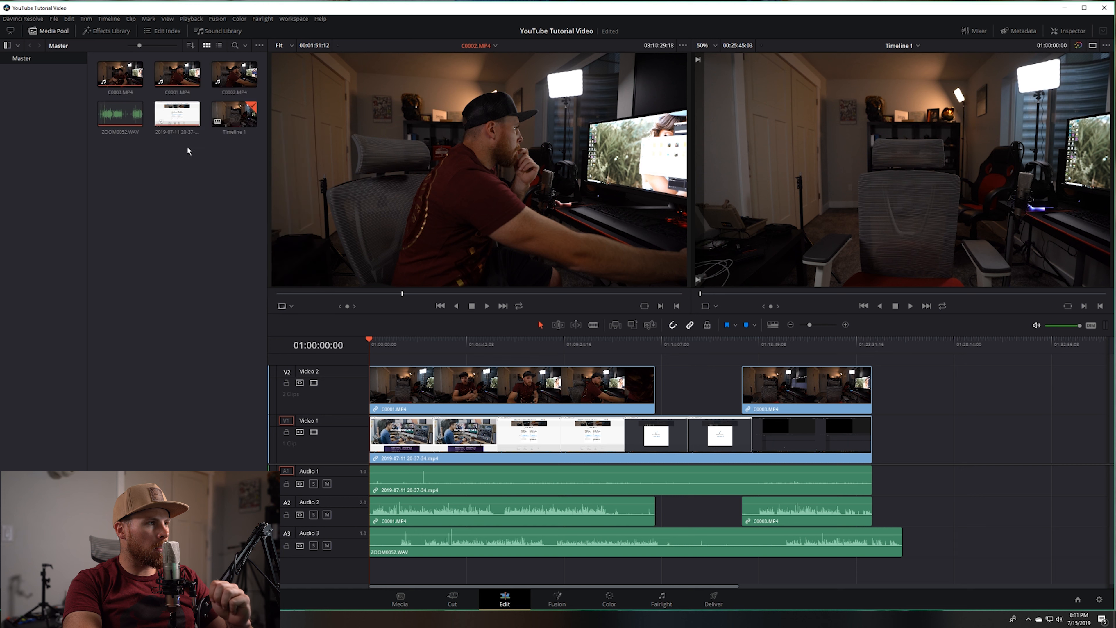
left_click_drag(181, 171, 117, 75)
left_click(237, 76, "shift")
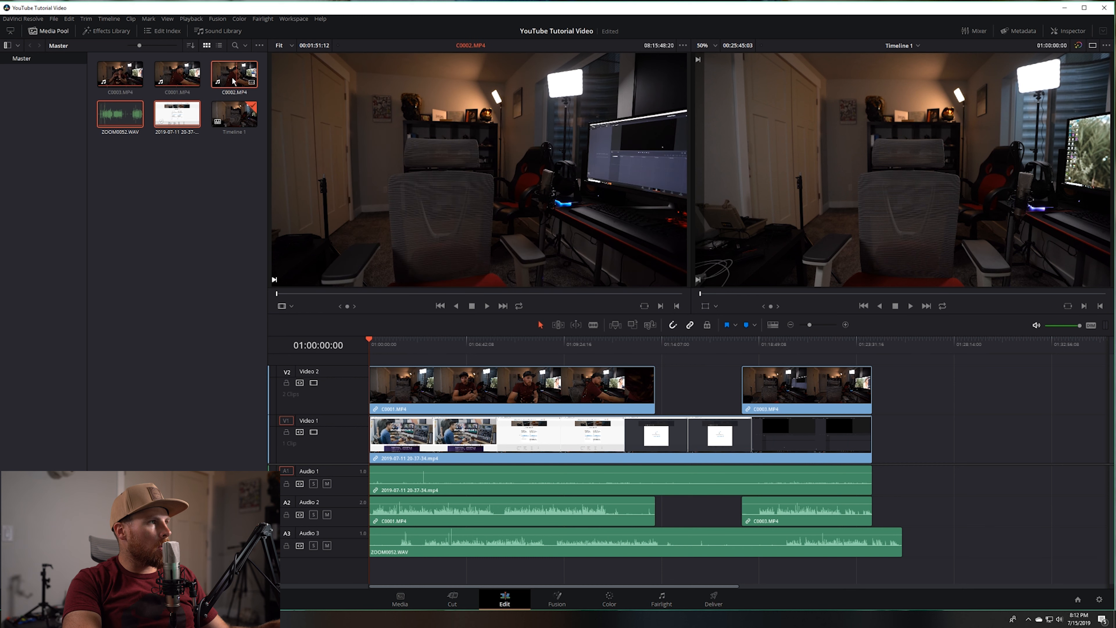
left_click(189, 162)
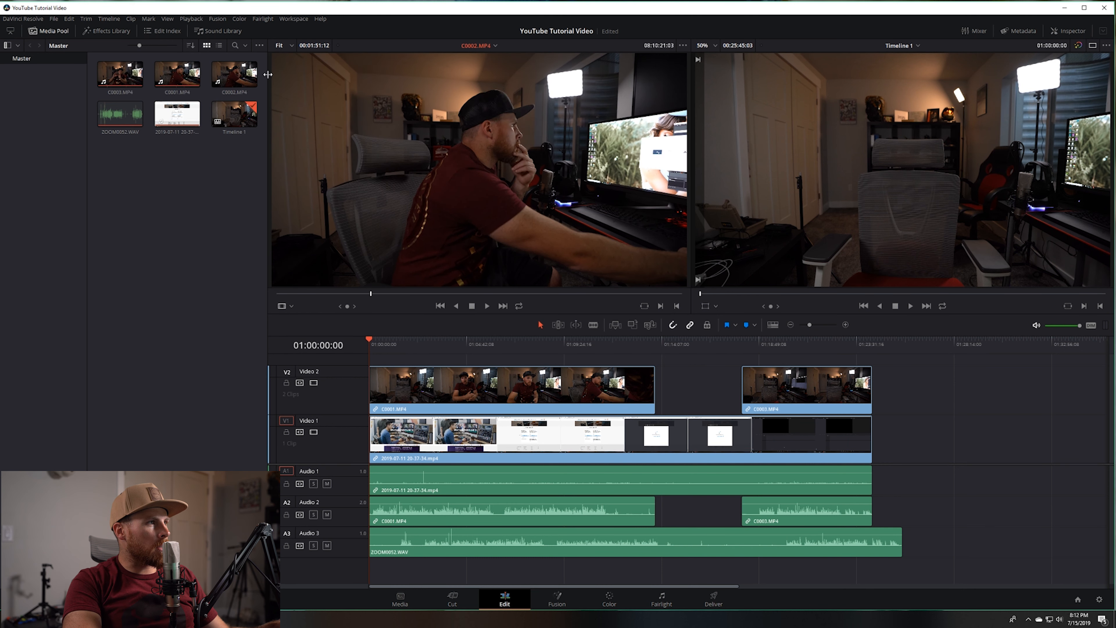
Step: Auto-sync the audio of the five media clips, leaving out Timeline 1, based on waveform and append tracks
left_click_drag(190, 167, 110, 70)
left_click(238, 75, "ctrl")
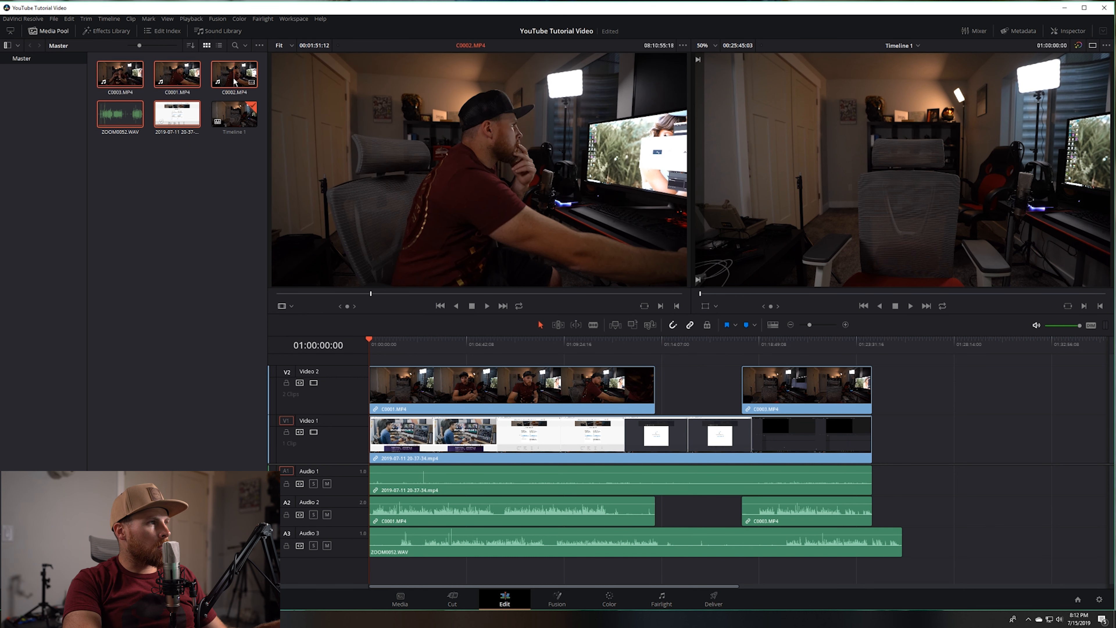
right_click(175, 86)
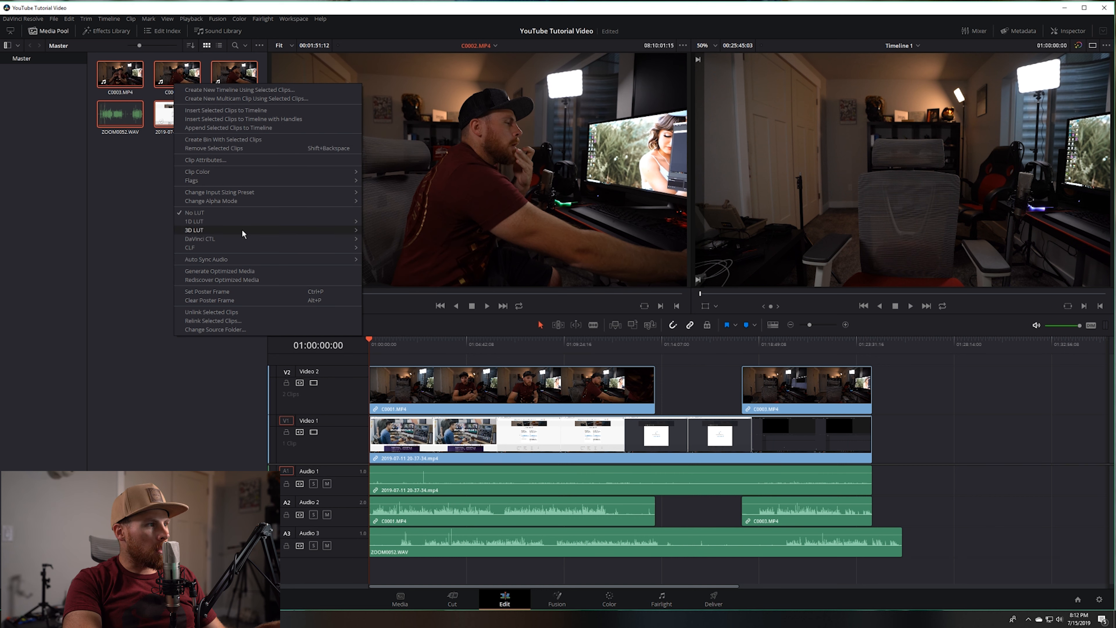
mouse_move(221, 260)
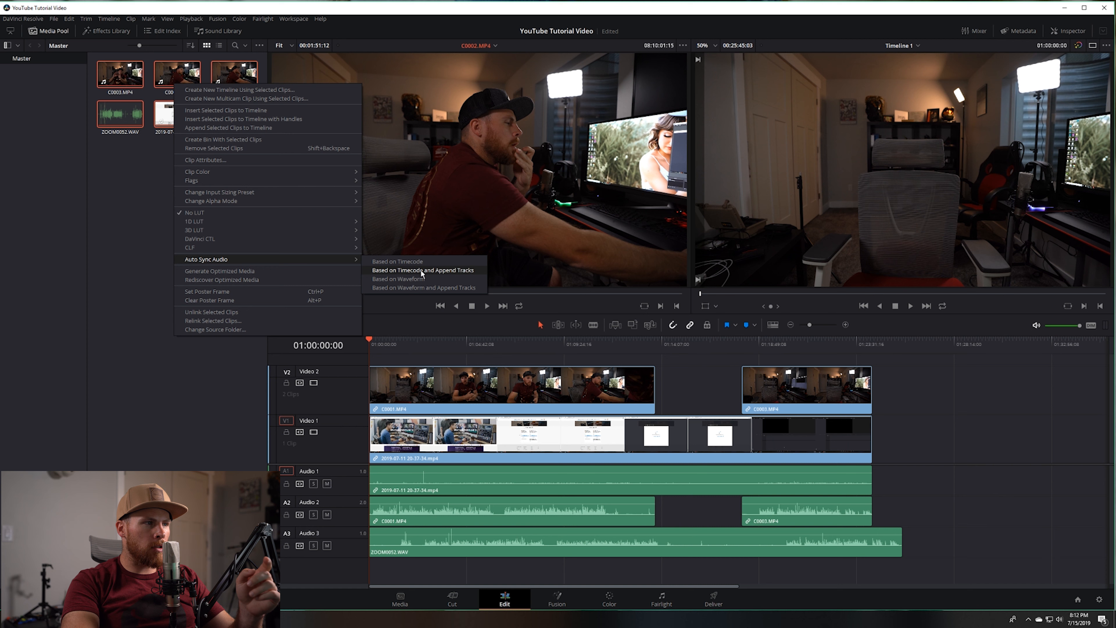
left_click(448, 288)
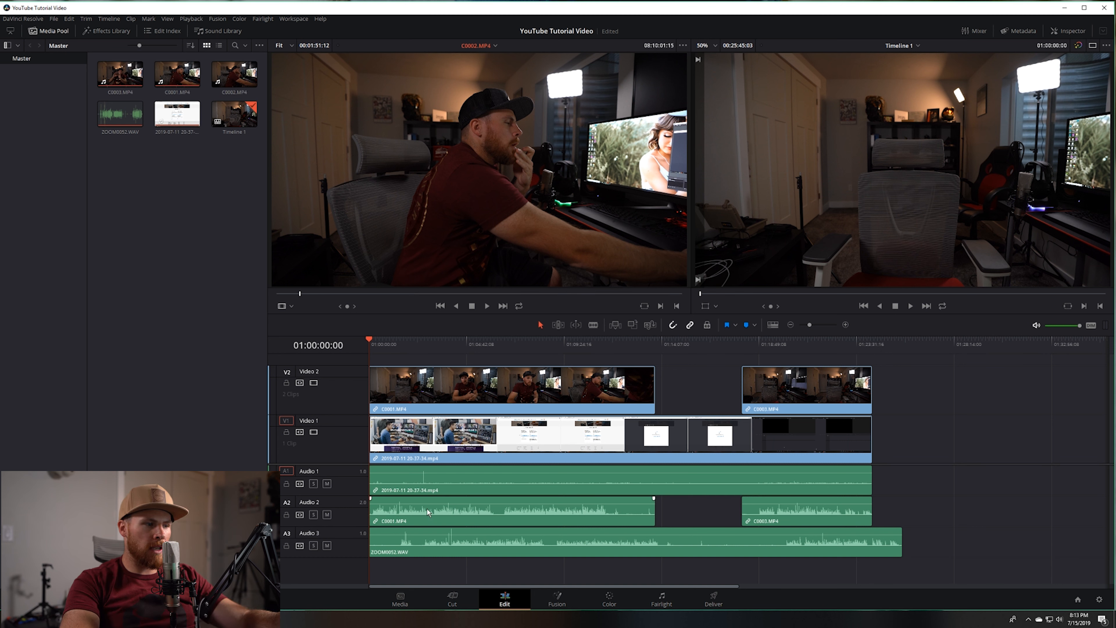
Step: Move C0001.MP4 and C0003.MP4 together along Video 2 to roughly match the waveform of ZOOM0052.WAV on Audio 3
left_click_drag(943, 388, 648, 392)
left_click_drag(496, 401, 568, 400)
left_click_drag(478, 404, 458, 406)
left_click(446, 346)
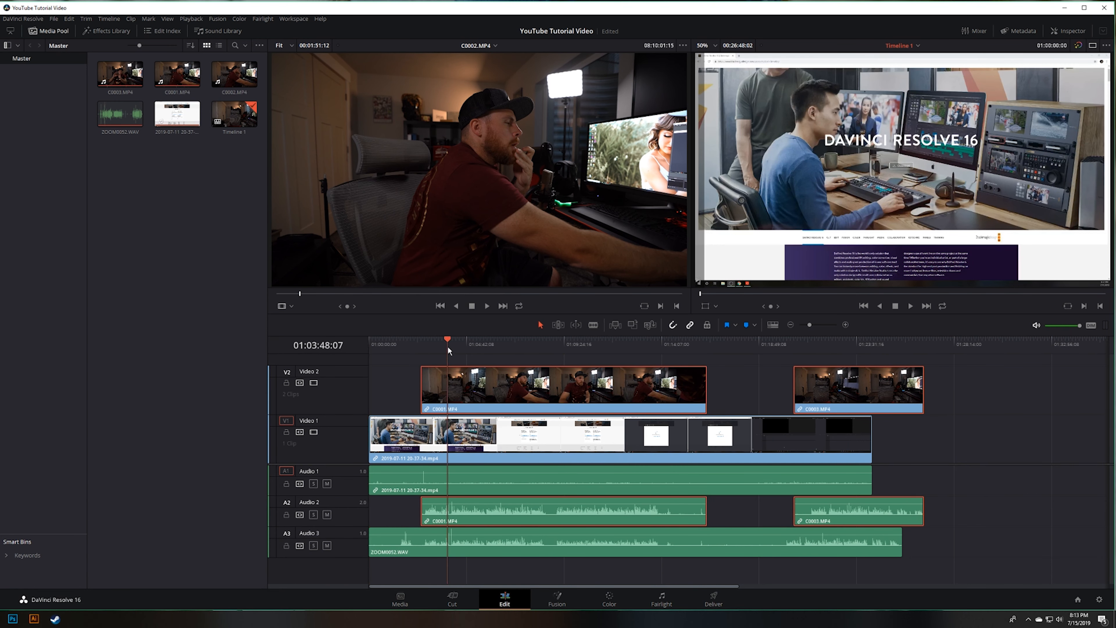
Step: Fine-align the clap peak of C0001.MP4 on Audio 2 with the matching peak in ZOOM0052.WAV on Audio 3
scroll(465, 508, "up", 2)
scroll(474, 509, "down", 2)
scroll(484, 509, "up", 10)
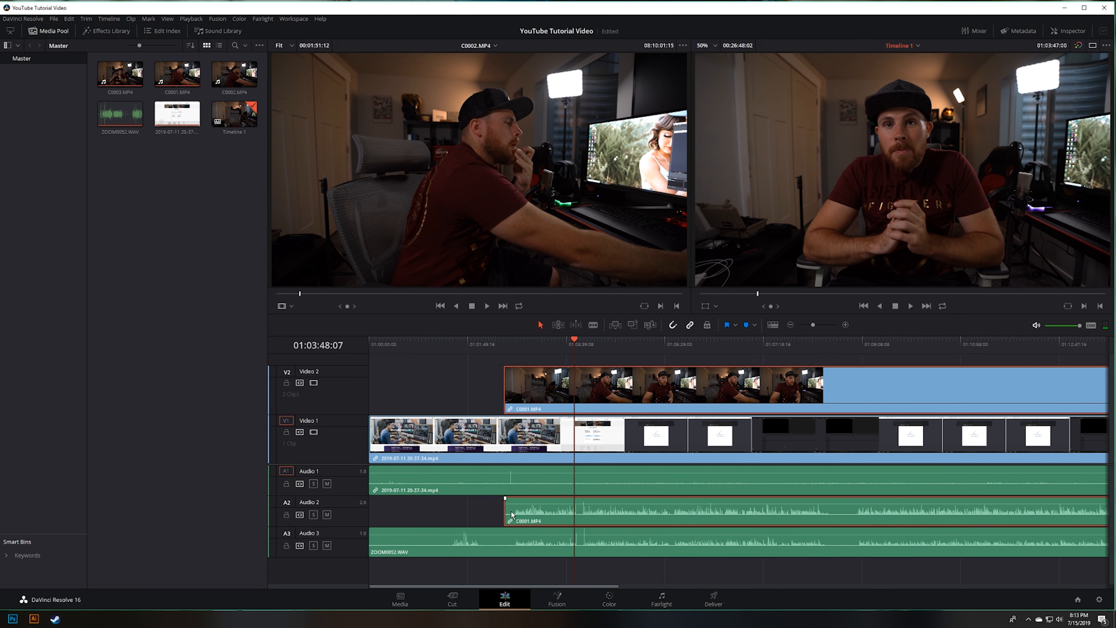
scroll(746, 517, "up", 4)
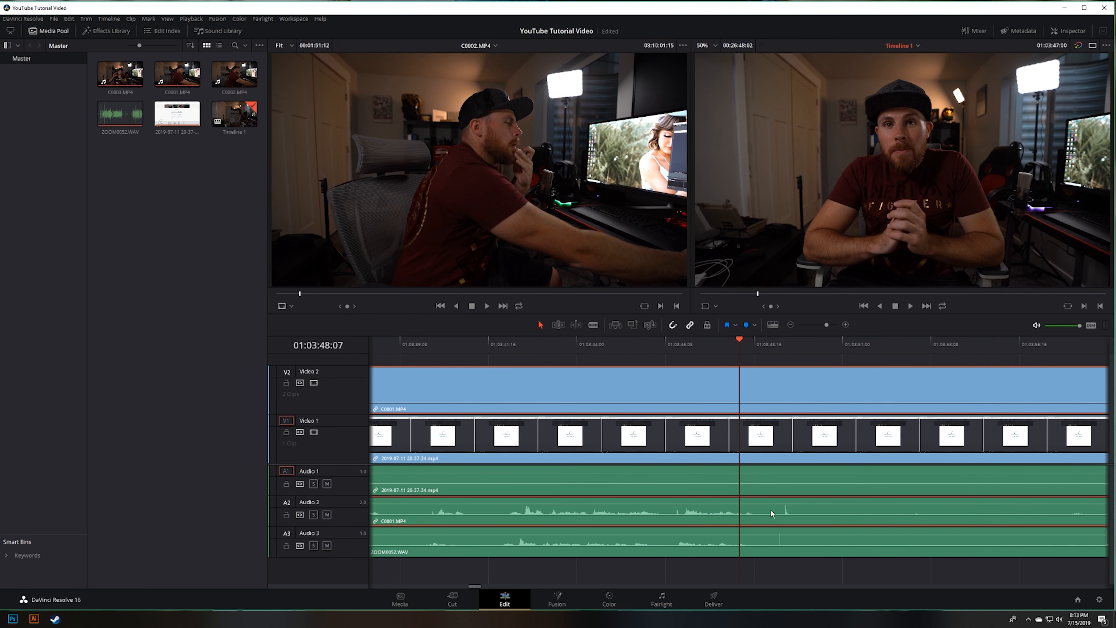
left_click(799, 350)
scroll(813, 497, "up", 3)
scroll(770, 512, "up", 3)
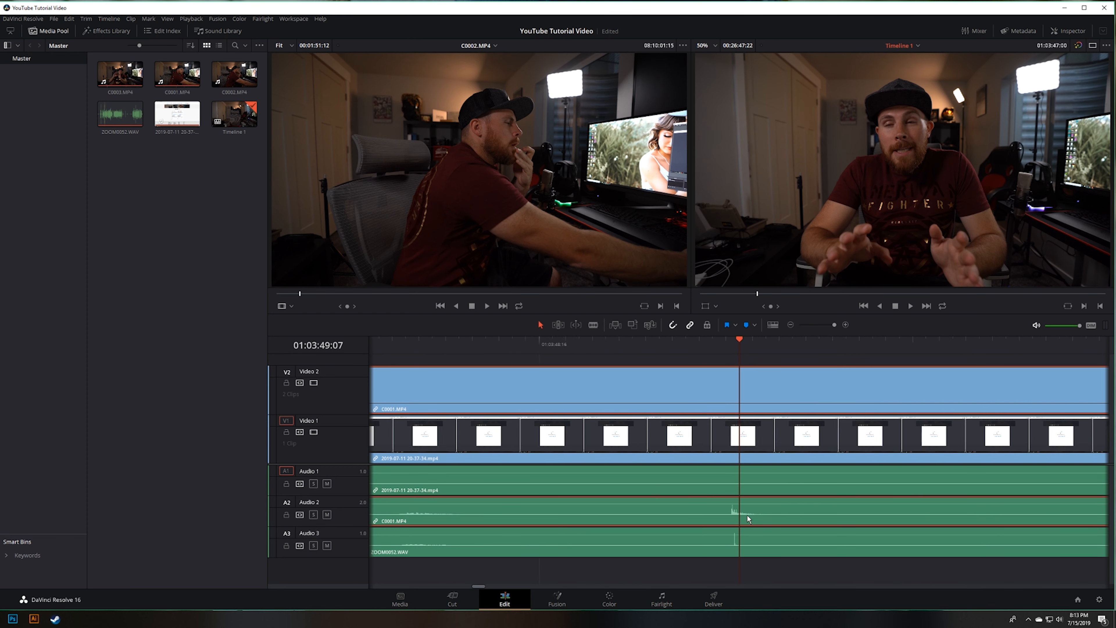
scroll(739, 517, "up", 3)
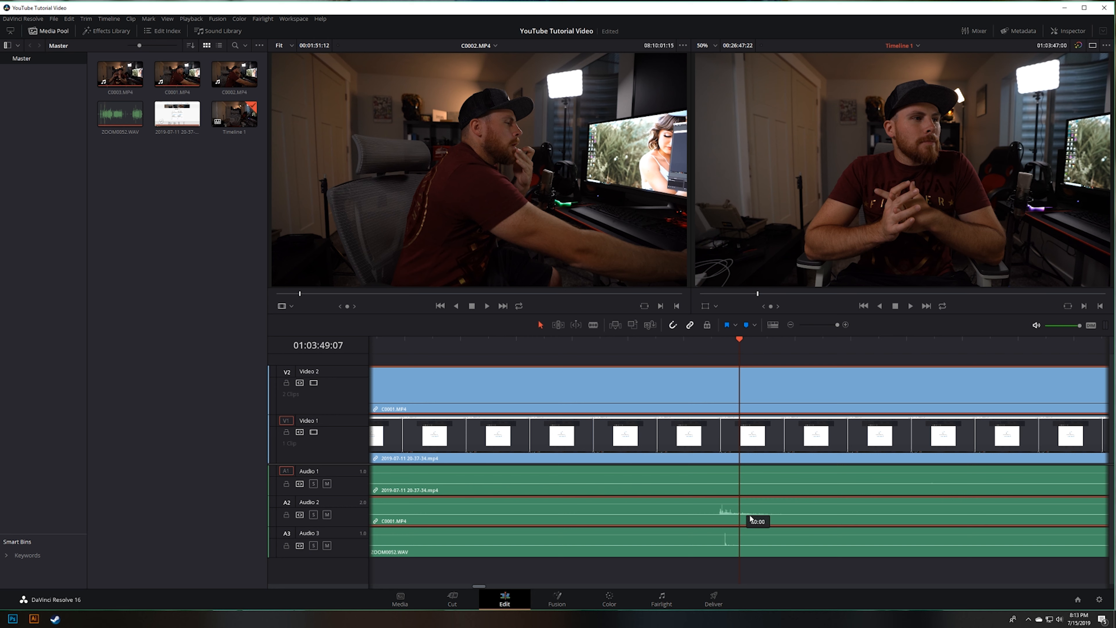
scroll(746, 513, "down", 2)
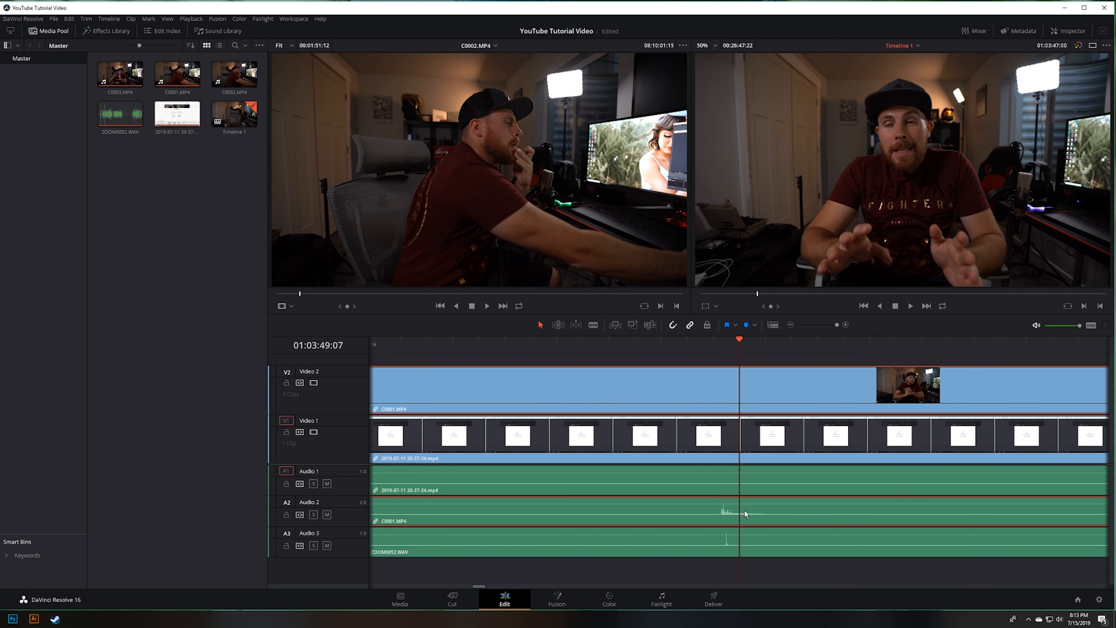
scroll(770, 495, "down", 5)
Step: Shift C0003.MP4 on Video 2 until its Audio 2 waveform lines up with ZOOM0052.WAV on Audio 3
left_click_drag(816, 325, 808, 328)
left_click(755, 342)
scroll(753, 490, "up", 8)
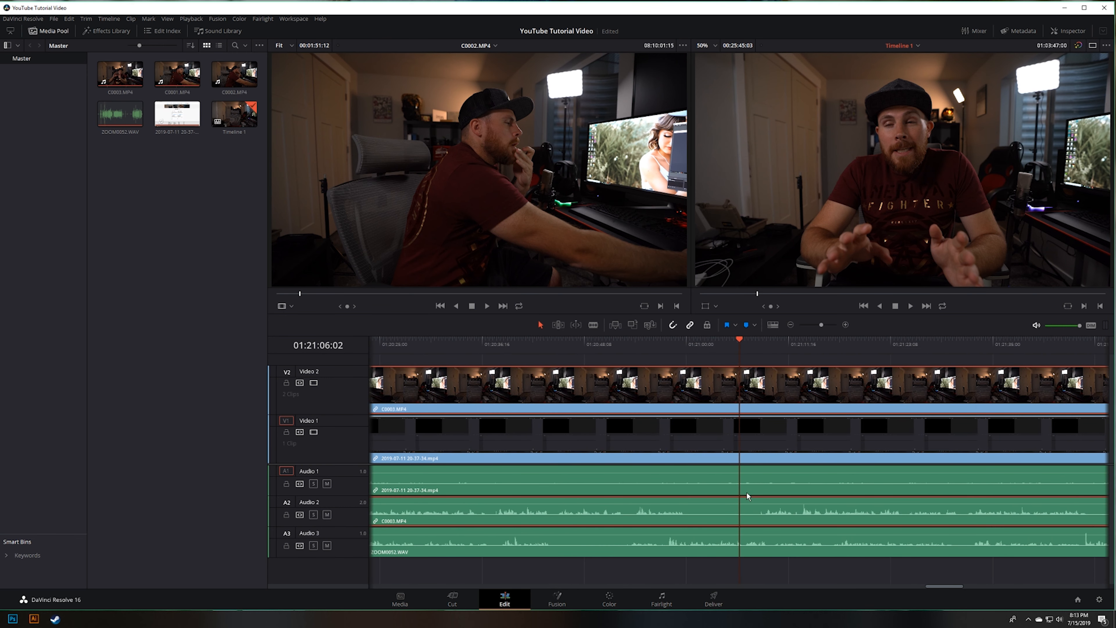
scroll(747, 492, "down", 3)
left_click(711, 345)
scroll(743, 497, "up", 2)
scroll(746, 500, "up", 3)
left_click_drag(725, 407, 717, 400)
scroll(679, 498, "up", 2)
scroll(679, 498, "up", 2)
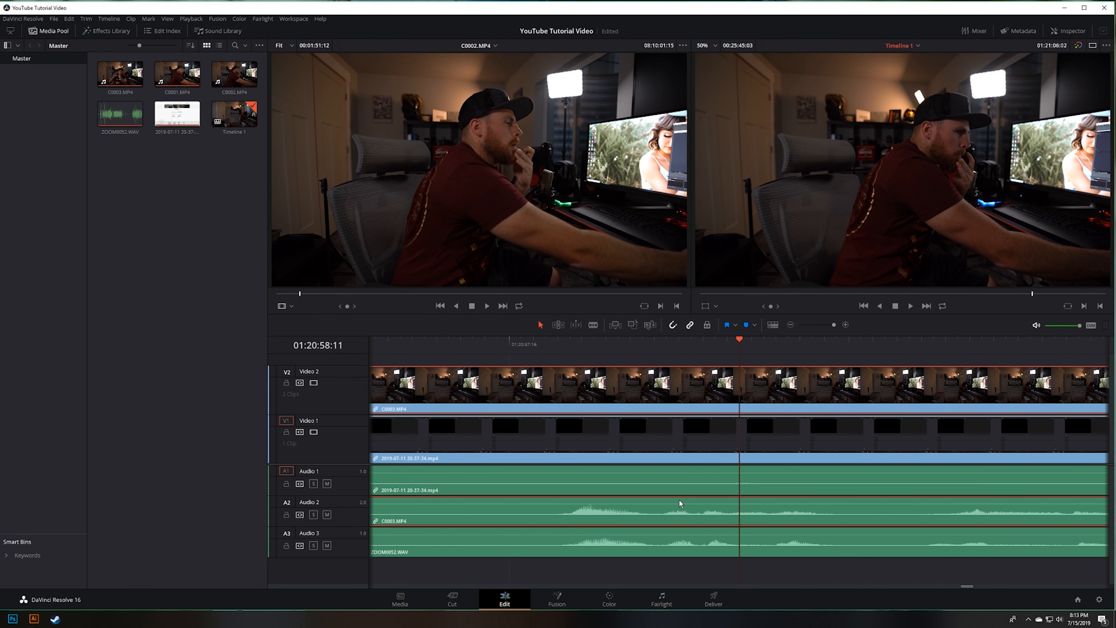
scroll(677, 494, "up", 1)
left_click_drag(656, 391, 669, 406)
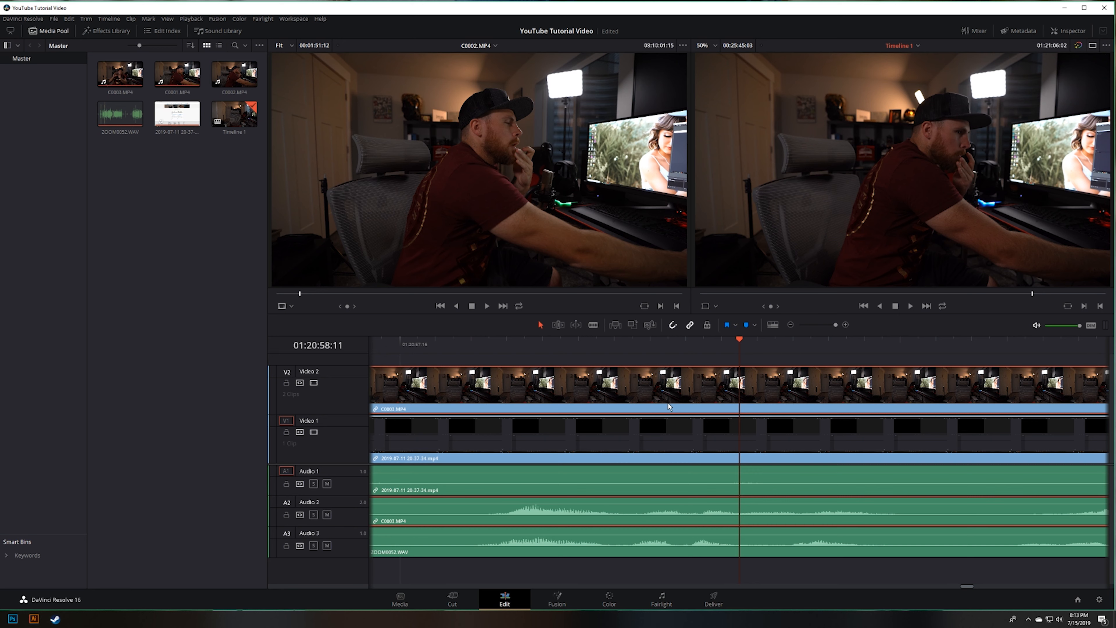
Step: Move the 2019-07-11 screen recording and its audio along the timeline to roughly match the camera and microphone waveforms
scroll(666, 422, "down", 2)
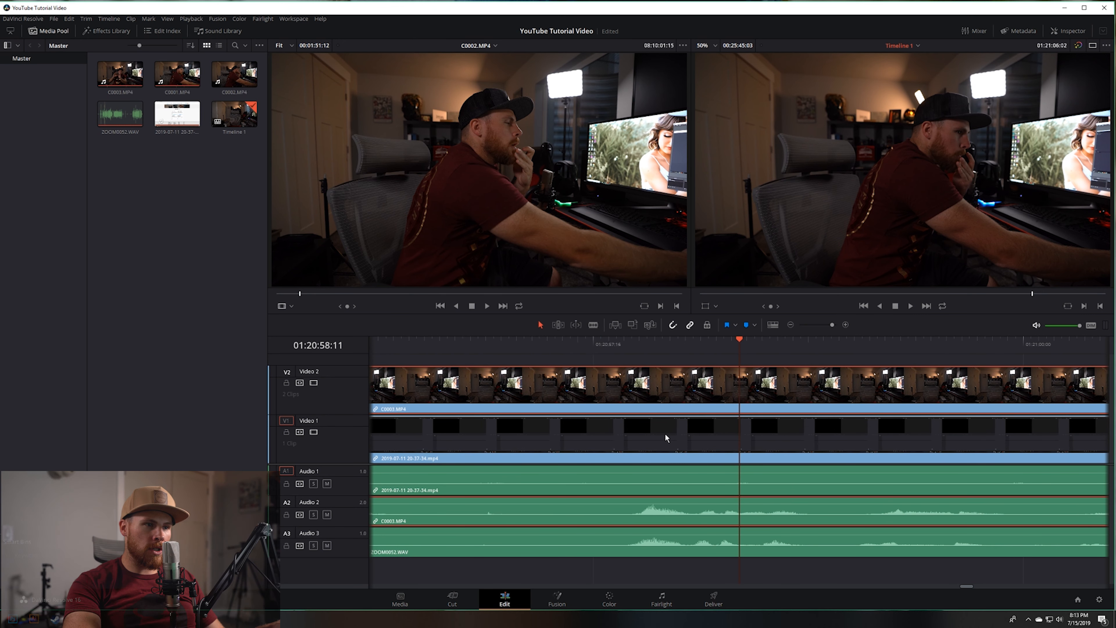
scroll(664, 432, "down", 2)
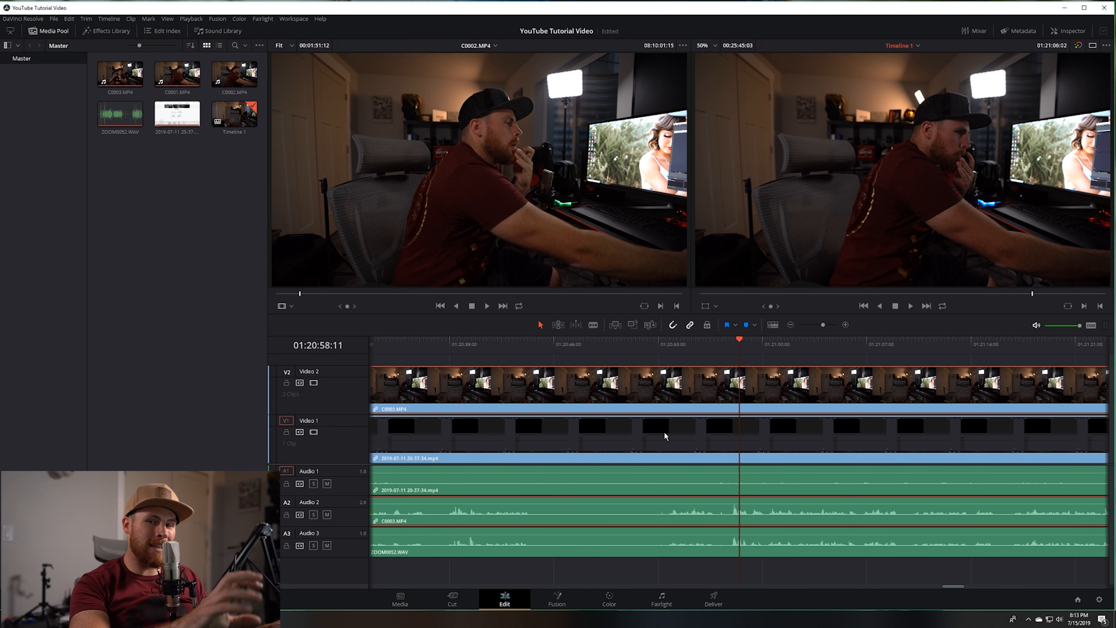
scroll(663, 429, "down", 3)
scroll(665, 422, "up", 3)
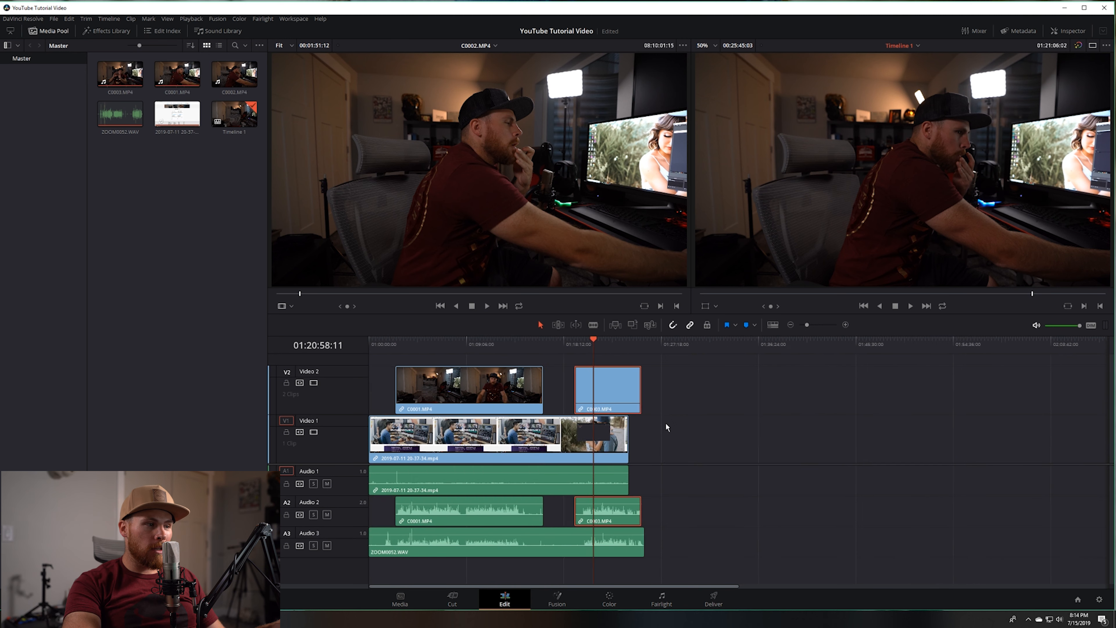
left_click(399, 347)
key("shift+z")
scroll(411, 482, "up", 10)
left_click_drag(604, 437, 714, 448)
scroll(697, 476, "down", 5)
scroll(596, 482, "up", 10)
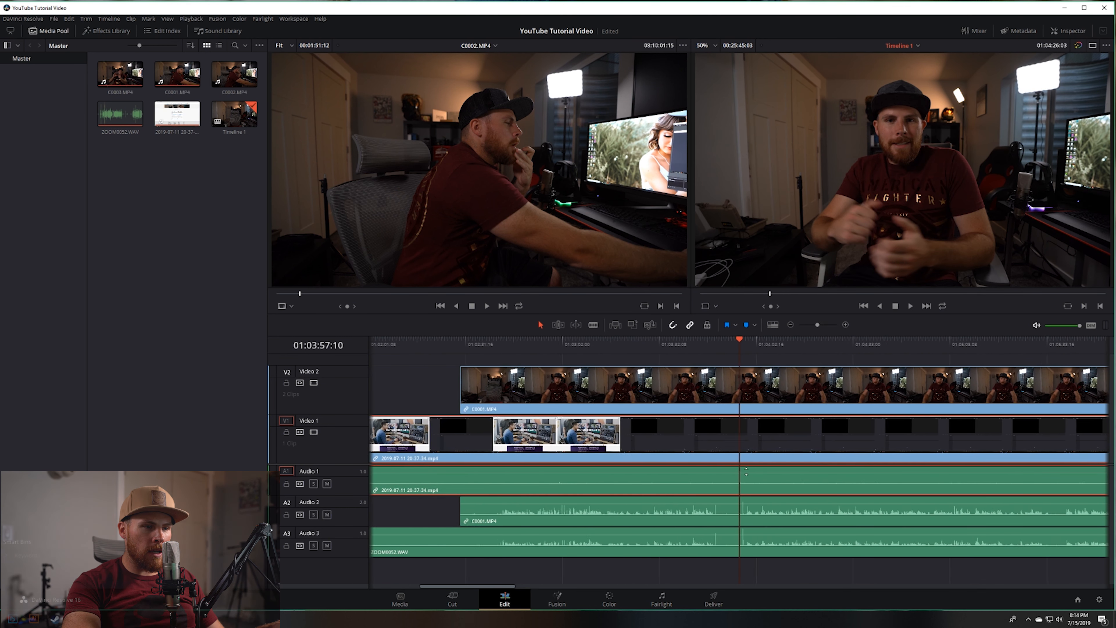
scroll(636, 470, "down", 14)
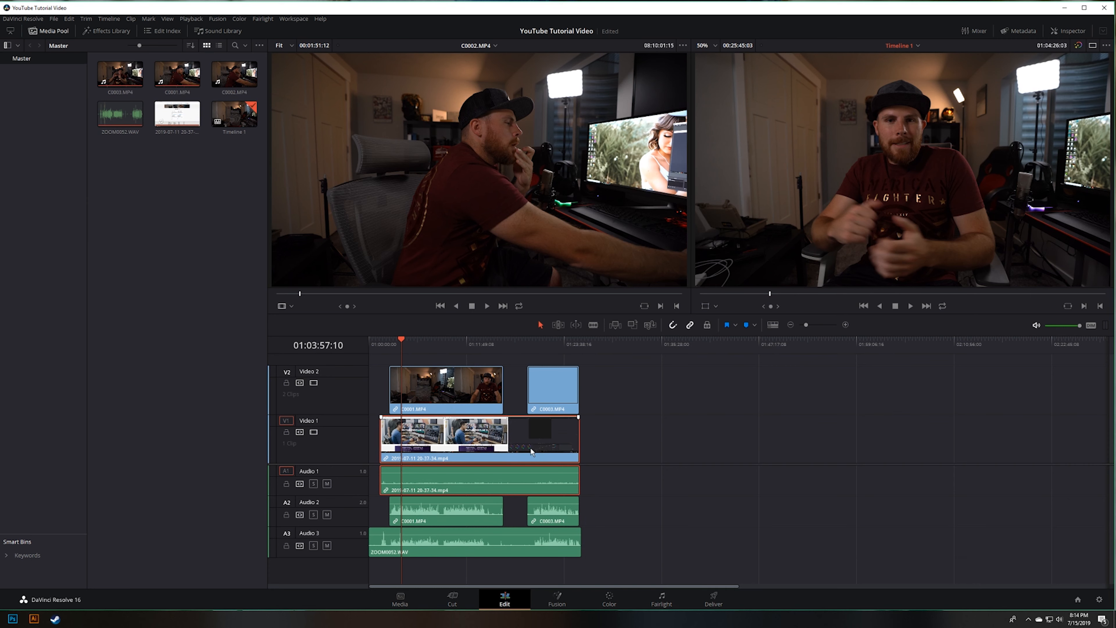
scroll(527, 449, "up", 4)
Step: Turn off snapping and align the screen recording's clap peak on Audio 1 with the peaks on Audio 2 and Audio 3
mouse_move(439, 440)
left_mouse_down()
mouse_move(464, 449)
mouse_move(446, 446)
left_mouse_up()
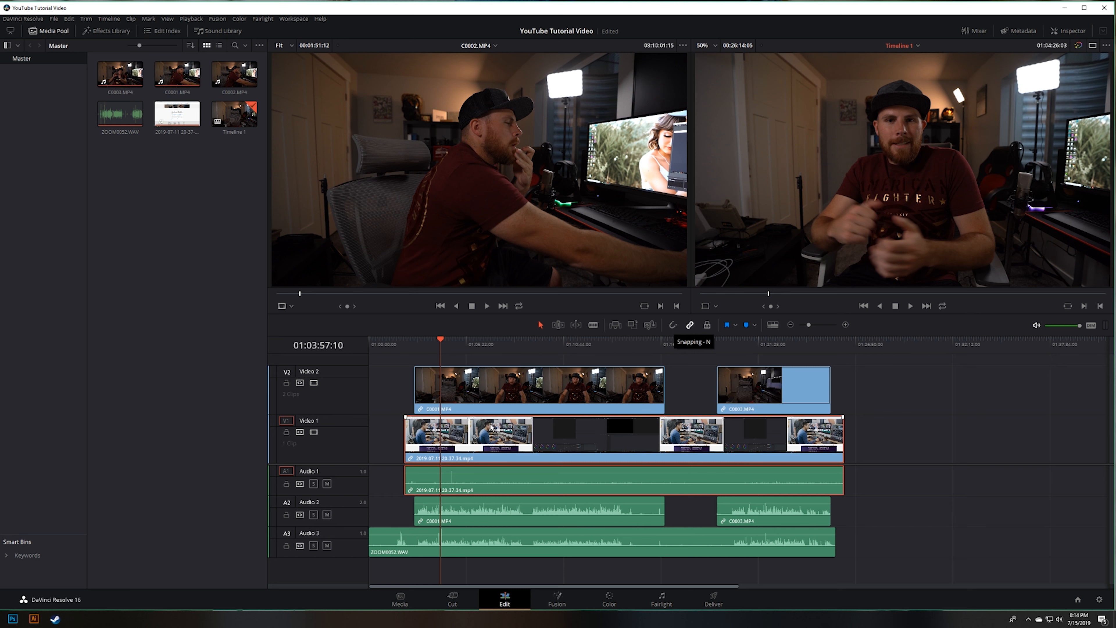
left_click_drag(452, 445, 441, 446)
scroll(447, 461, "down", 5)
scroll(405, 460, "up", 10)
scroll(743, 461, "up", 10)
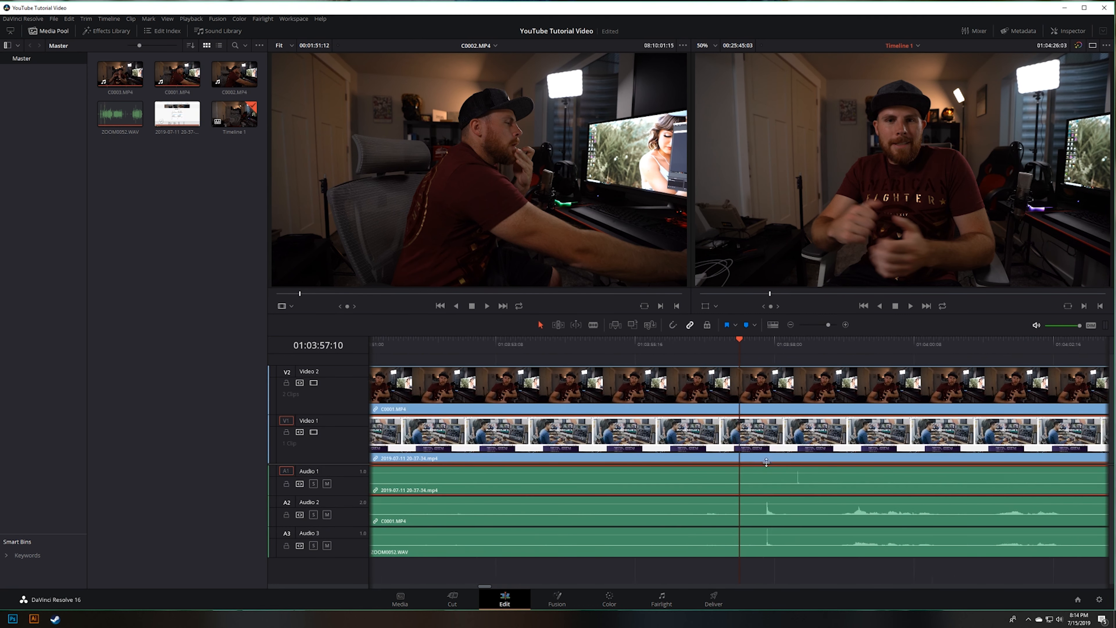
left_click_drag(896, 449, 818, 453)
left_click(796, 343)
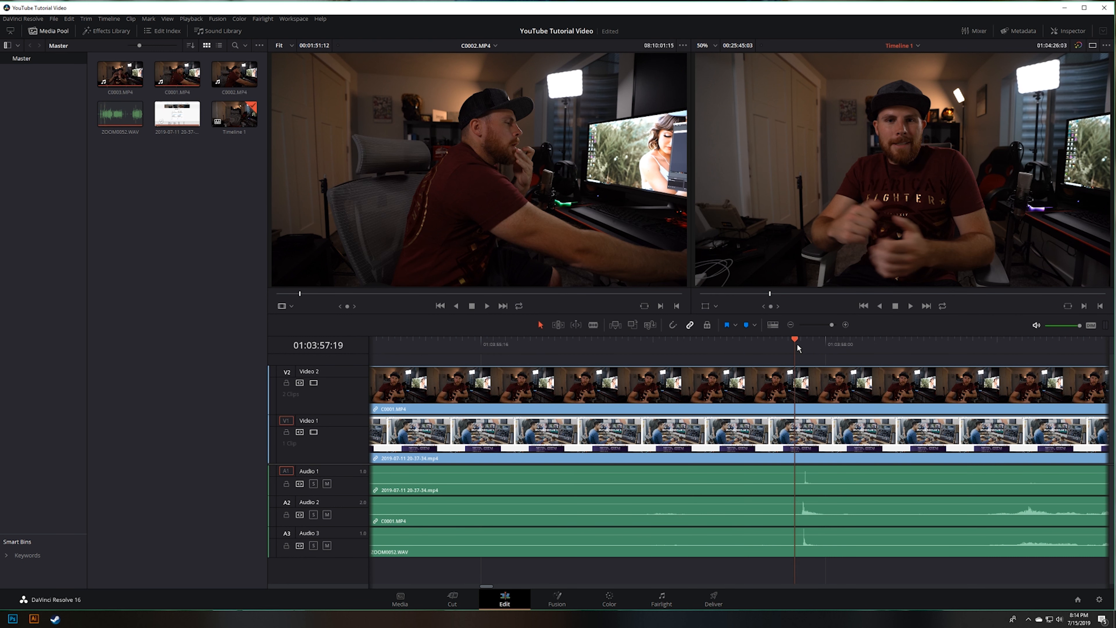
Step: Fit the whole timeline in view and reduce the heights of the Video 1, Video 2 and Audio 2 tracks
key("shift+z")
left_click_drag(352, 367, 344, 430)
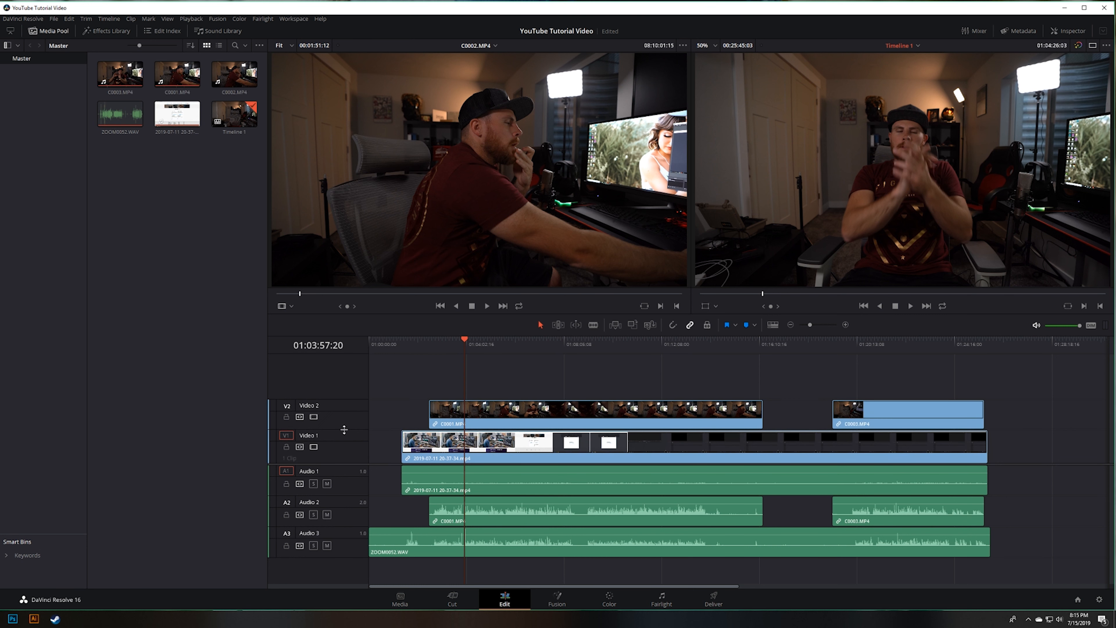
left_click_drag(343, 495, 346, 512)
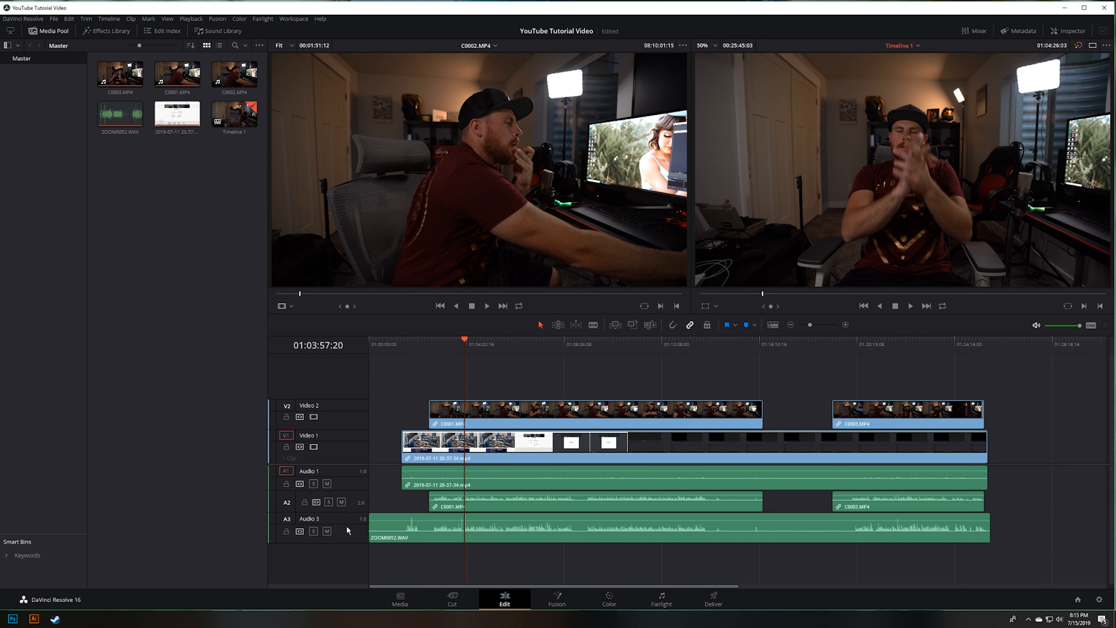
Step: Reduce the height of the Audio 3 track holding ZOOM0052.WAV
left_click_drag(345, 543, 345, 534)
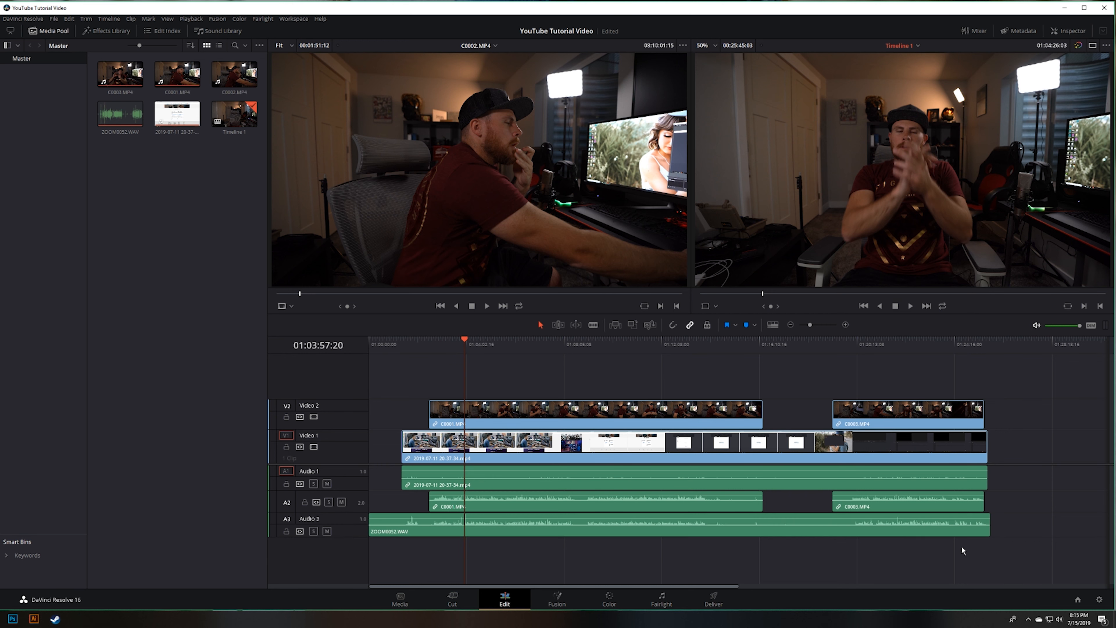
left_click_drag(1019, 506, 567, 482)
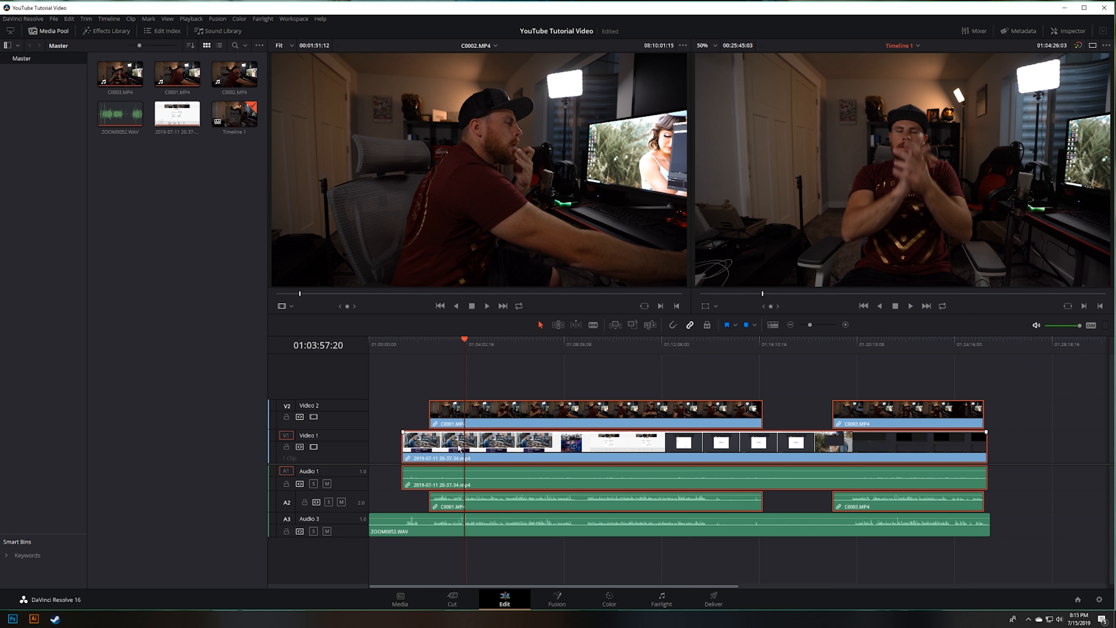
left_click(411, 413)
left_click(483, 424)
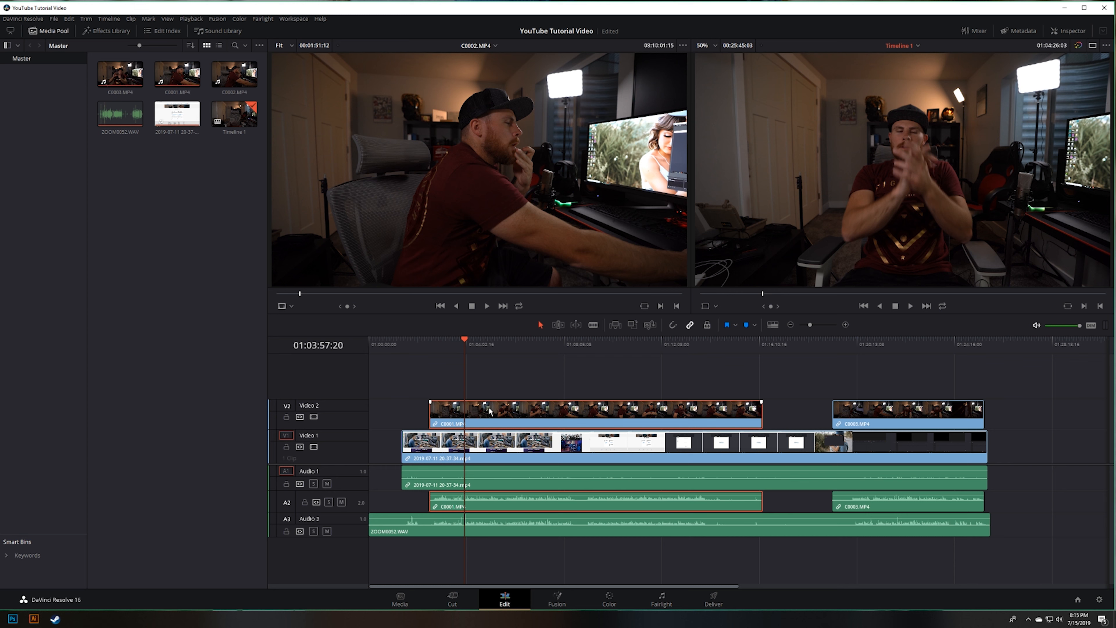
left_click(490, 454)
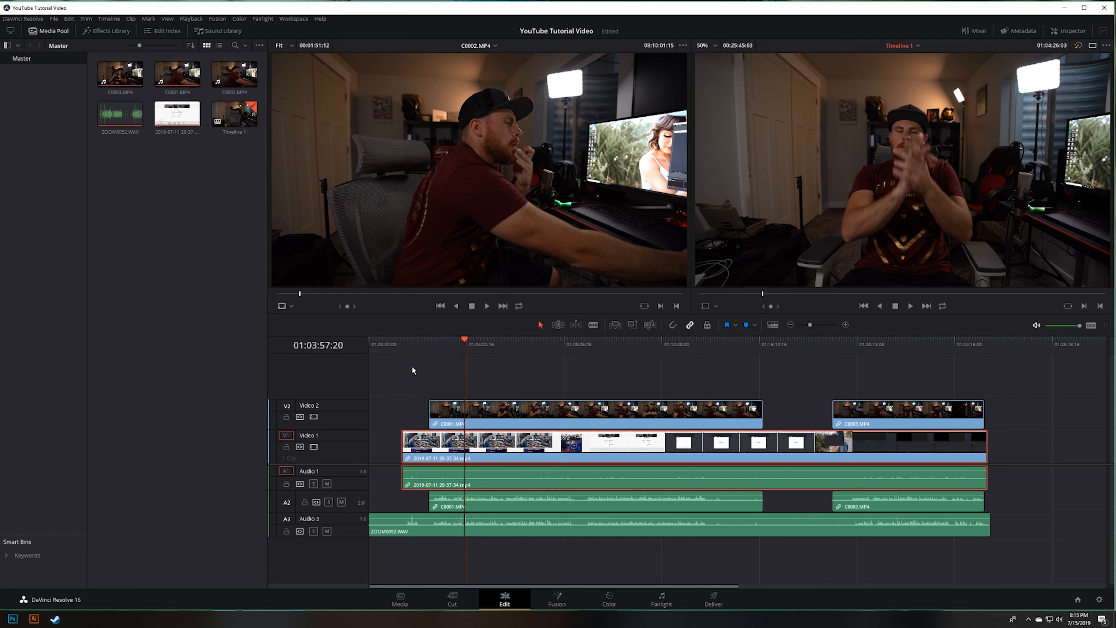
left_click(518, 553)
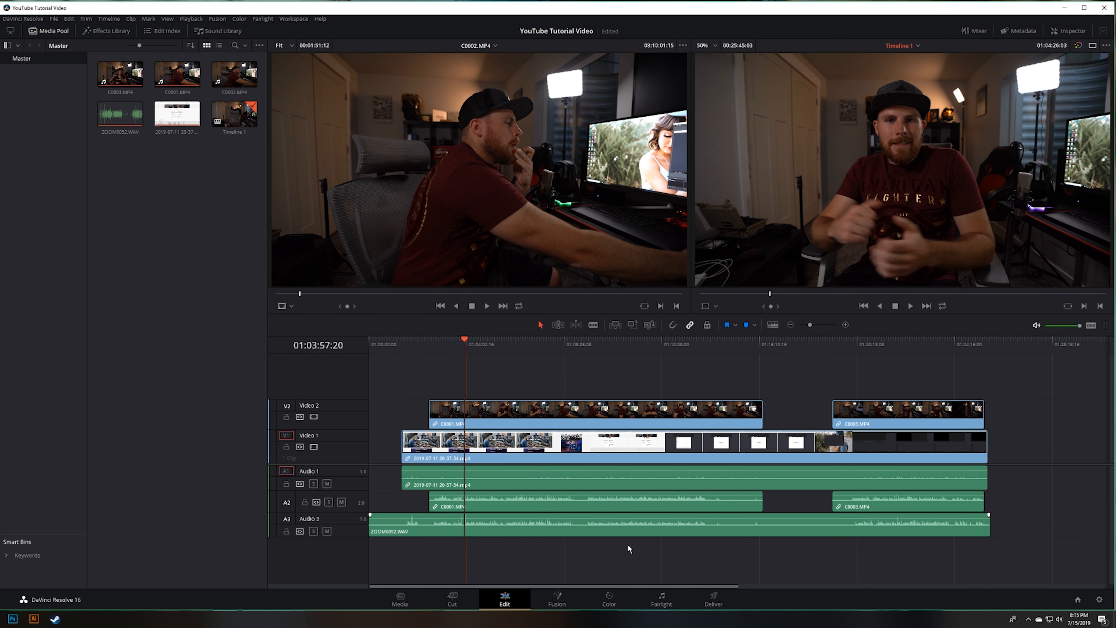
left_click_drag(1030, 506, 556, 407)
left_click(402, 391)
Step: Select the camera clips and screen recording together with their linked audio, and lock the Video 2 and Video 1 tracks
left_click_drag(390, 366, 905, 491)
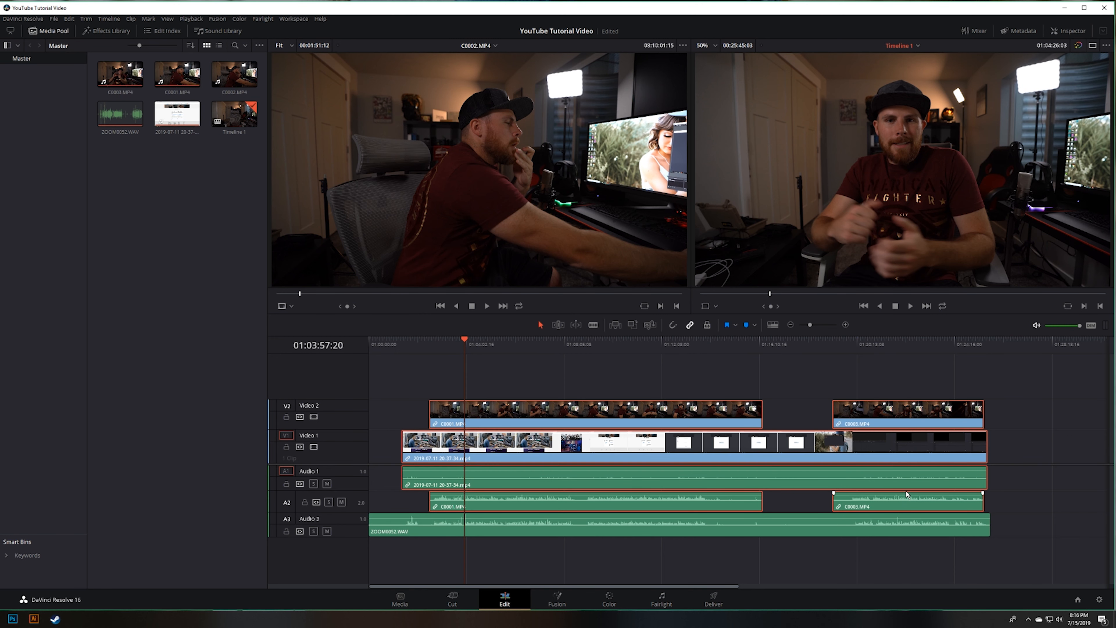
left_click(286, 417)
left_click(286, 447)
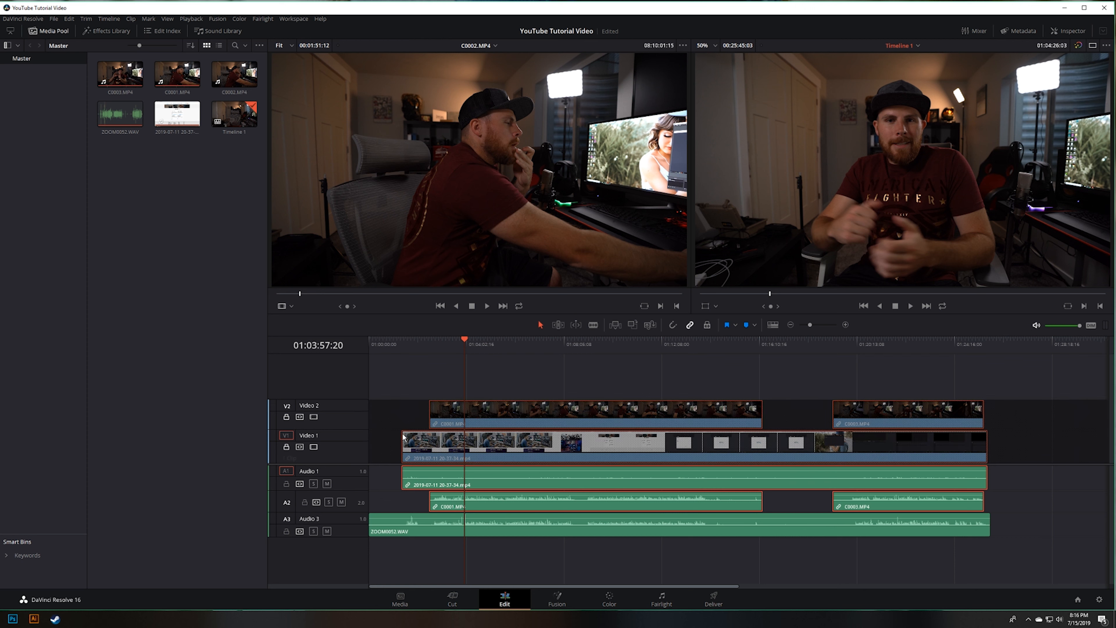
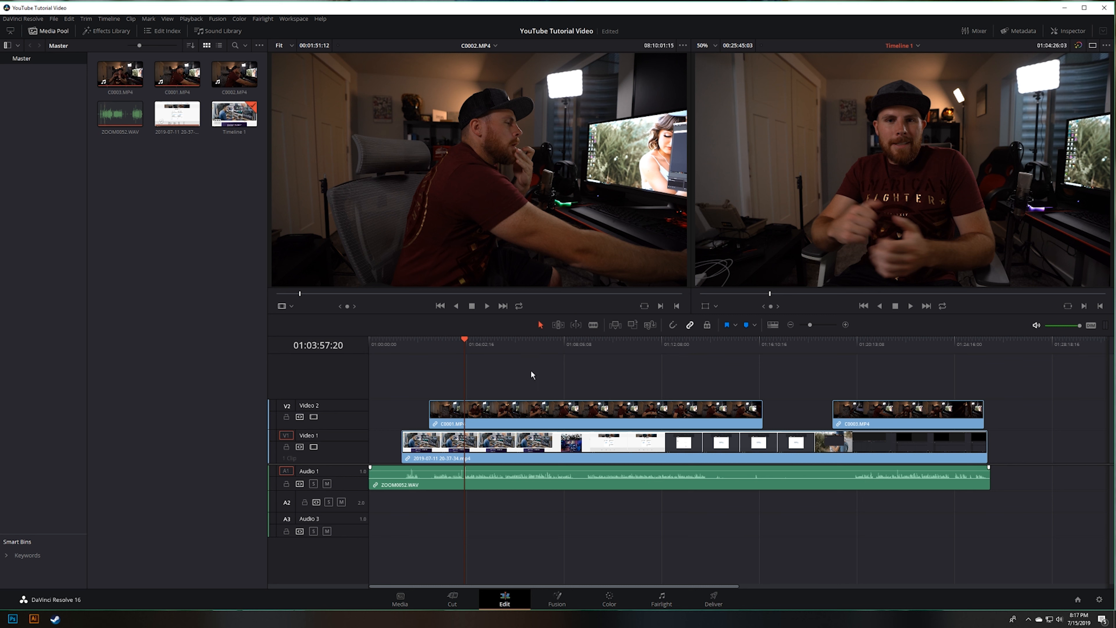
Step: Use the Blade to split C0001.MP4, the screen recording and ZOOM0052.WAV at 01:03:54:05
scroll(485, 389, "up", 5)
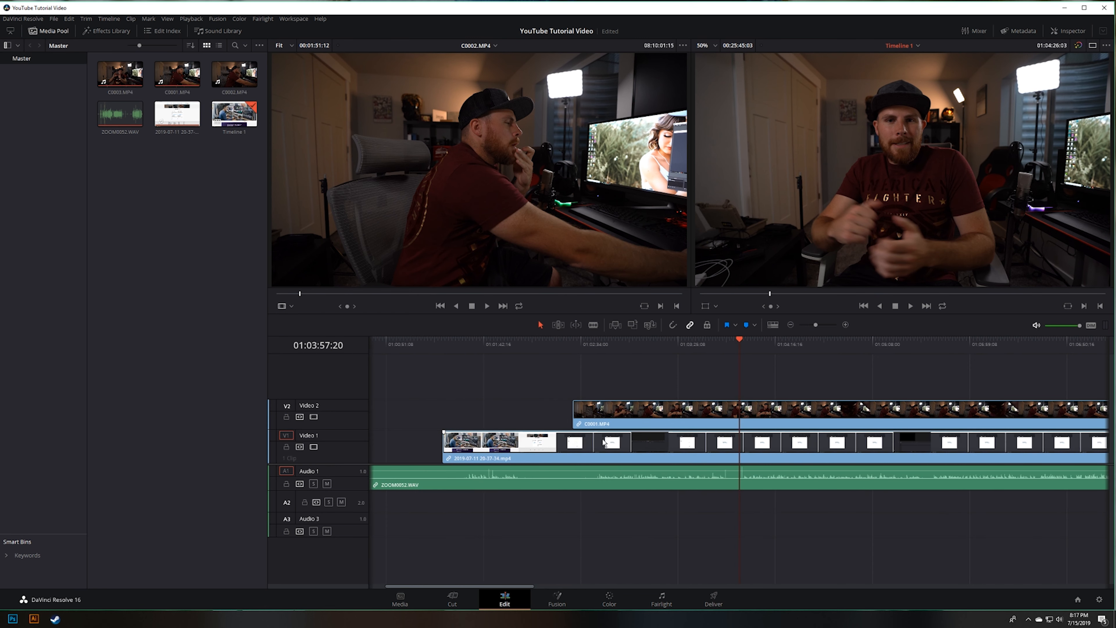
scroll(707, 445, "up", 2)
left_click_drag(720, 345, 709, 361)
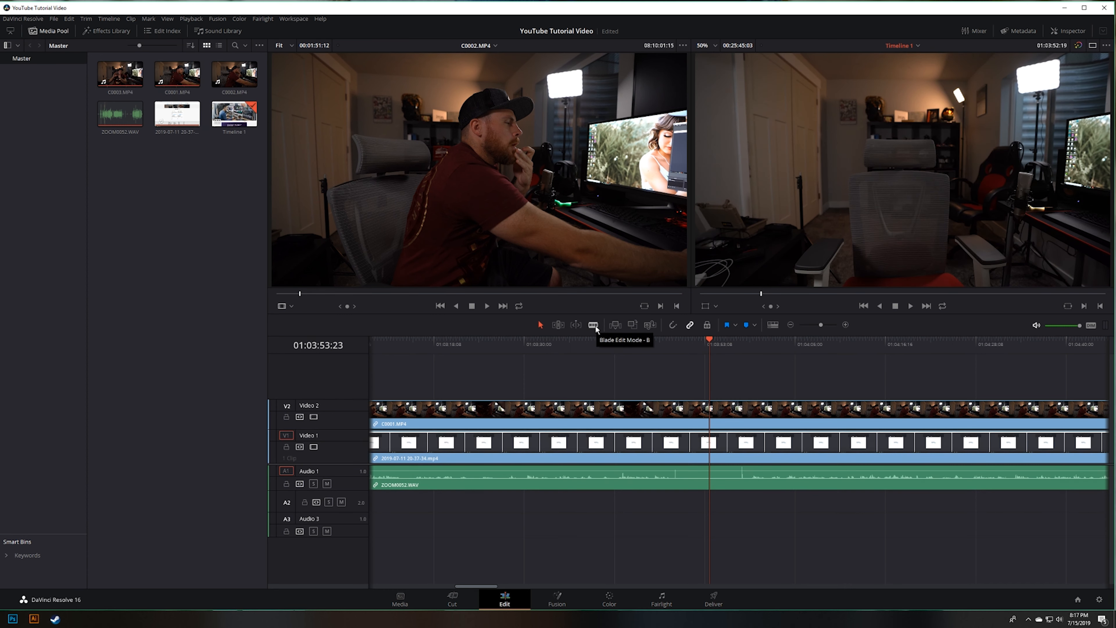
key("space")
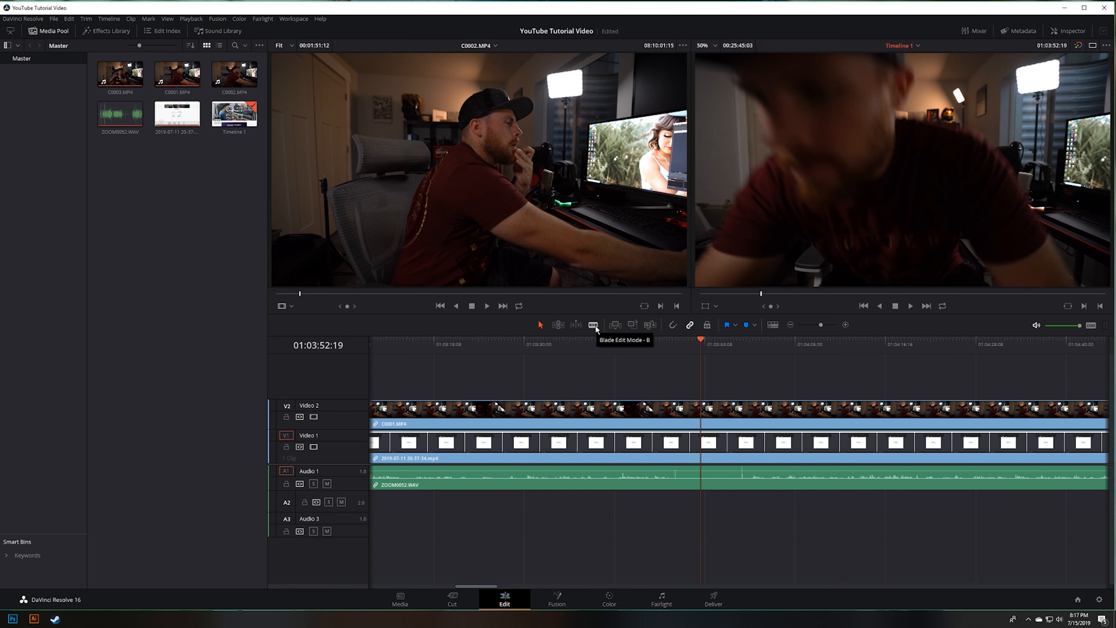
left_click(593, 324)
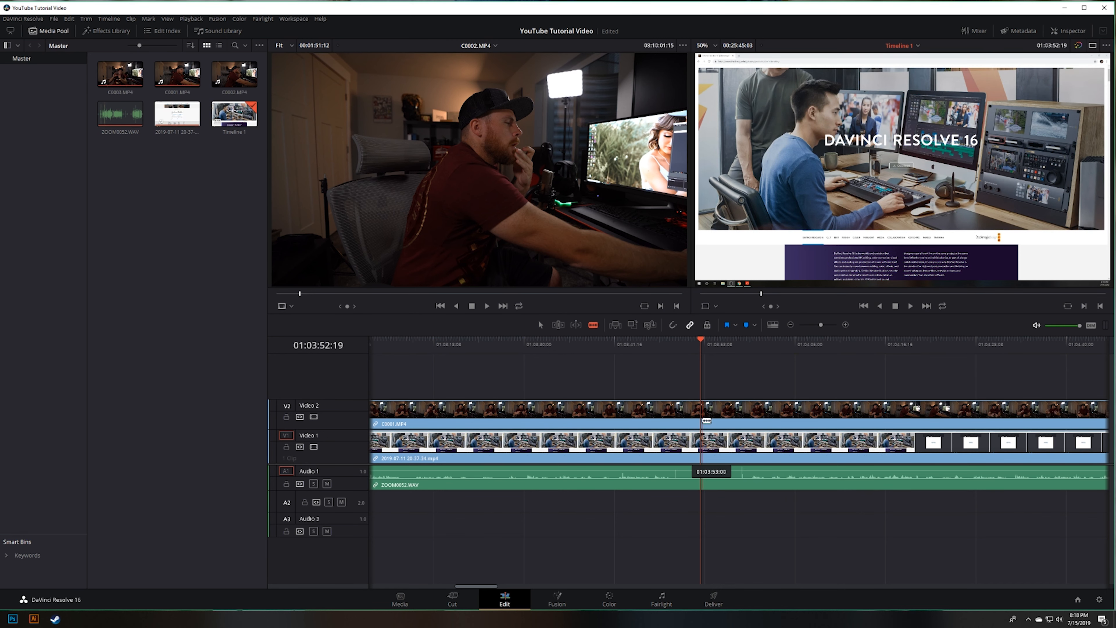
left_click(711, 424)
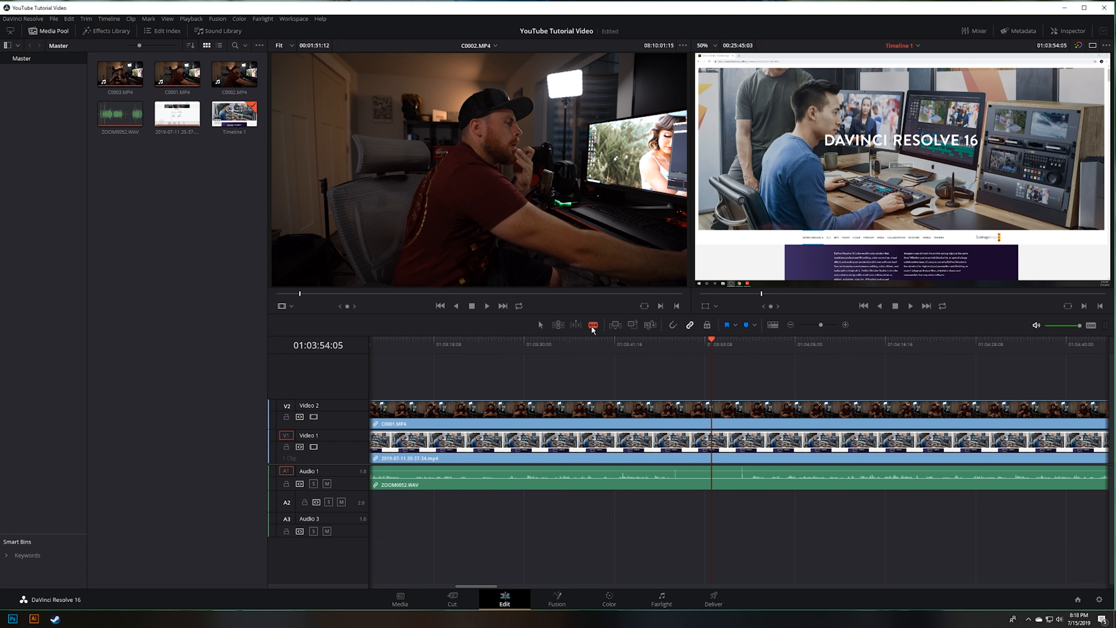
left_click(712, 409)
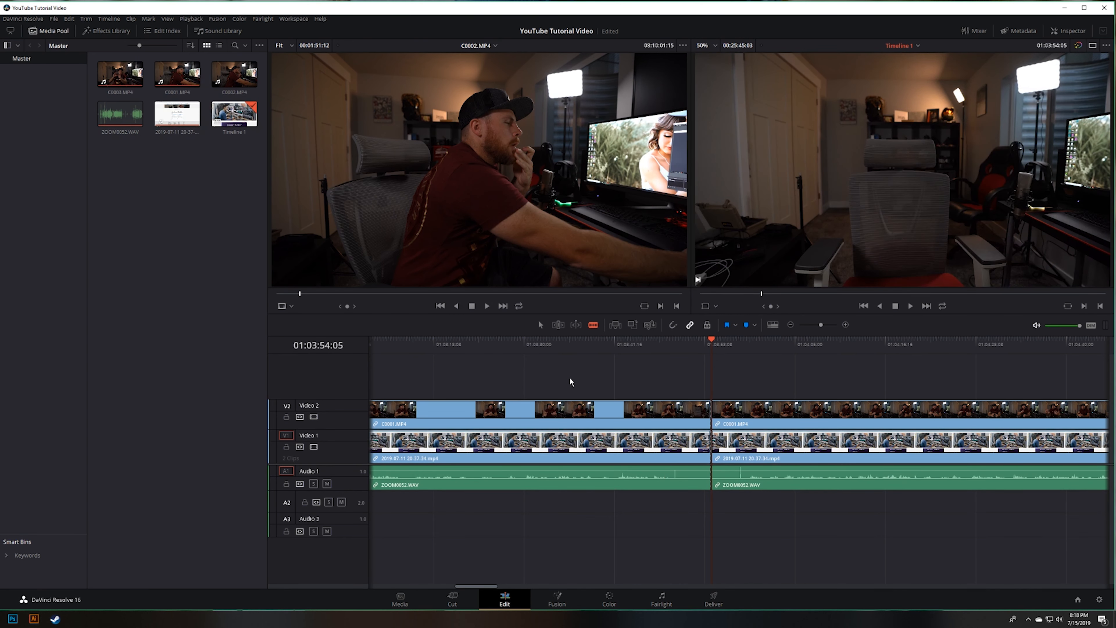
Step: Delete the segments of the camera clip, screen recording and microphone audio that lie before the cut
key("a")
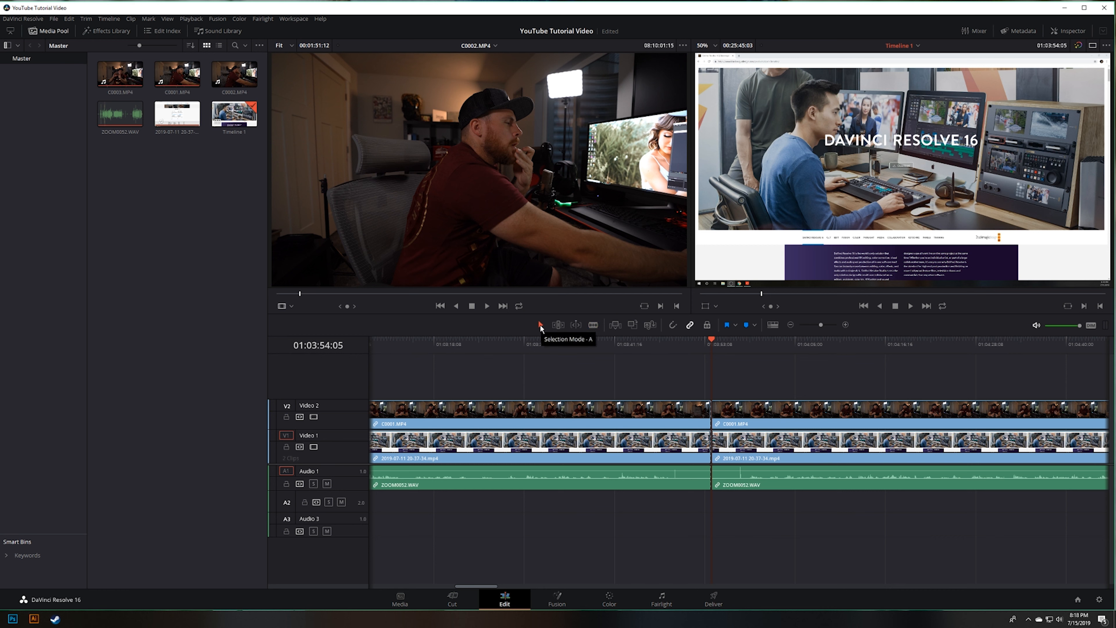
left_click_drag(568, 379, 650, 459)
key("BackSpace")
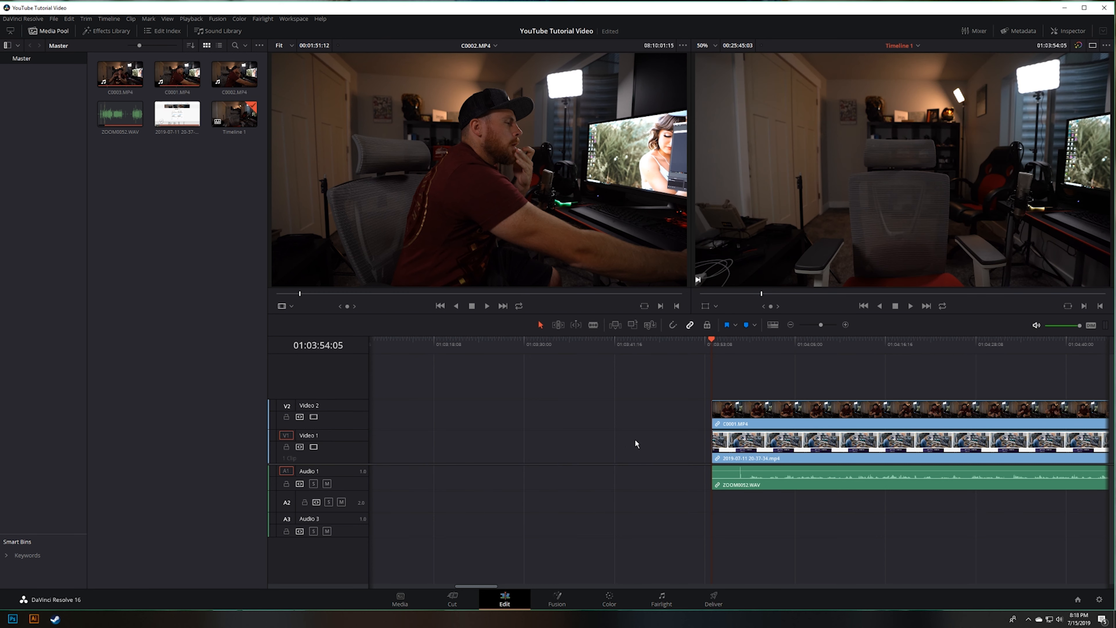
Step: Remove the empty gap before the first clips so that all tracks begin at the timeline start
scroll(629, 437, "up", 8)
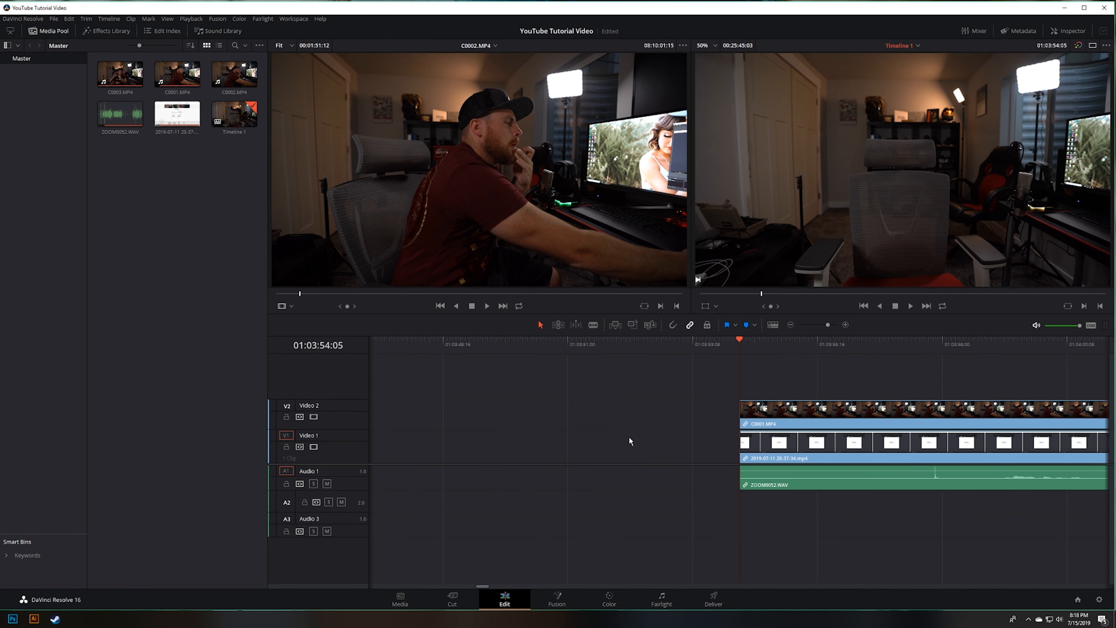
scroll(630, 437, "down", 15)
scroll(404, 426, "up", 6)
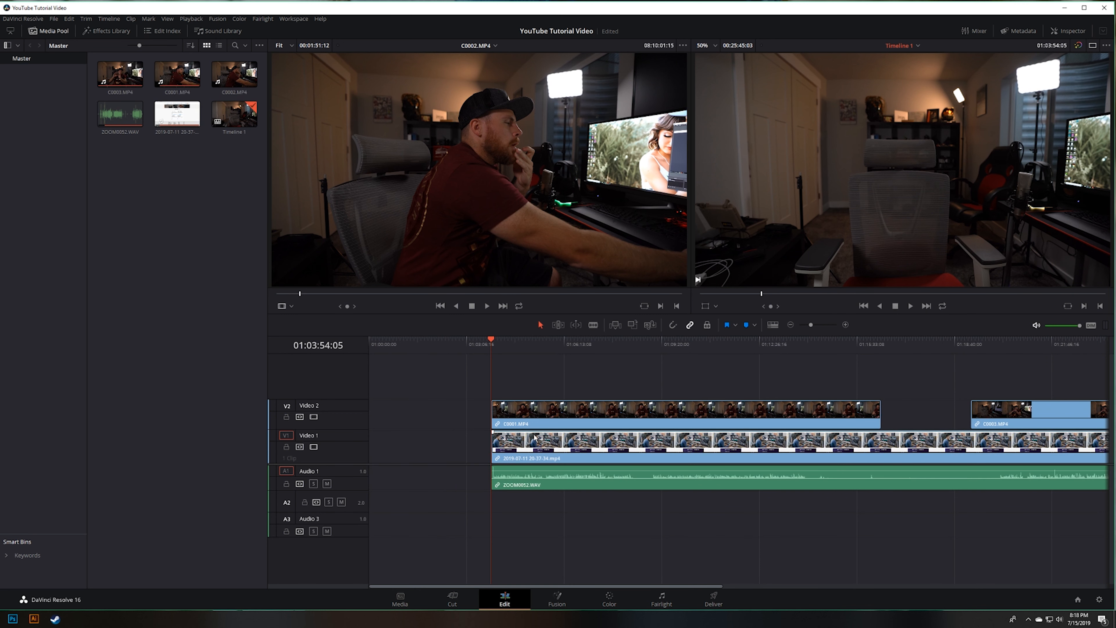
scroll(523, 437, "down", 1)
left_click(390, 416)
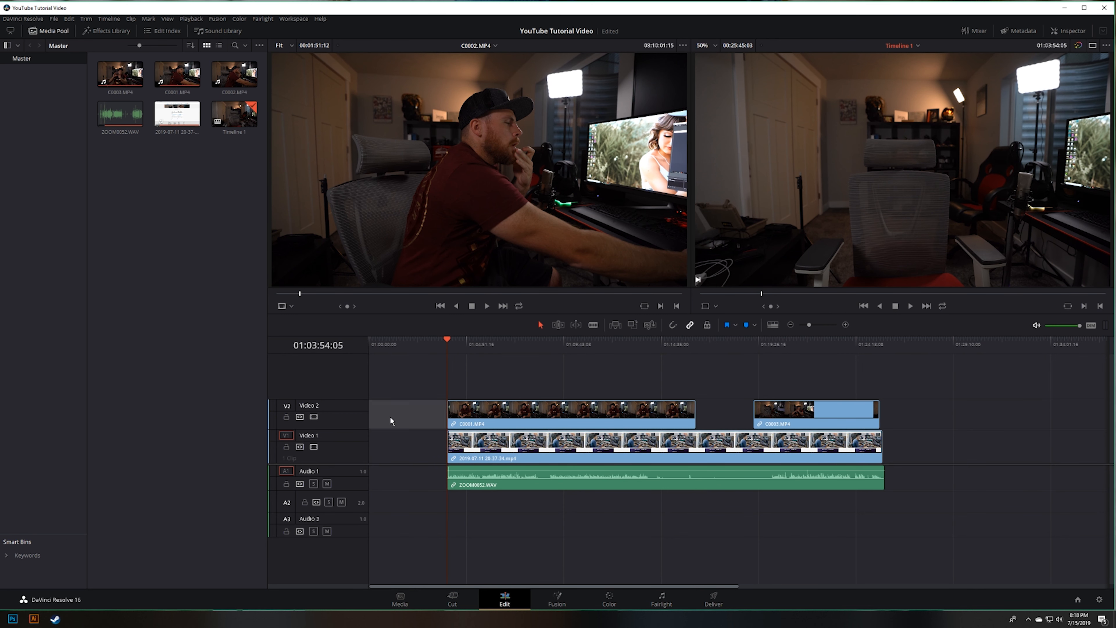
left_click(423, 476)
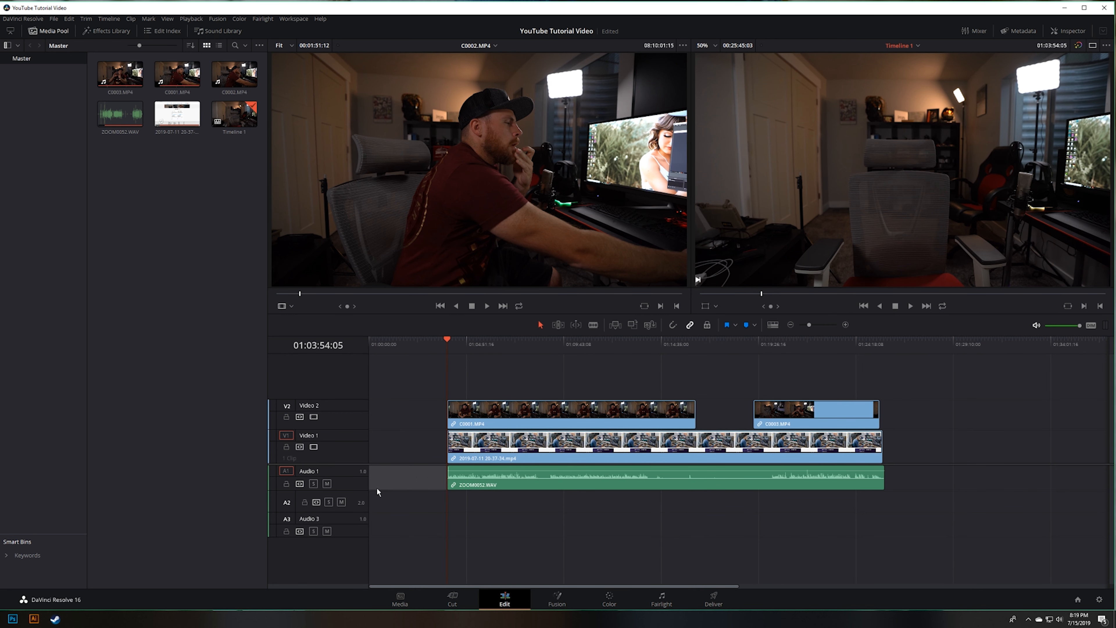
left_click(413, 451)
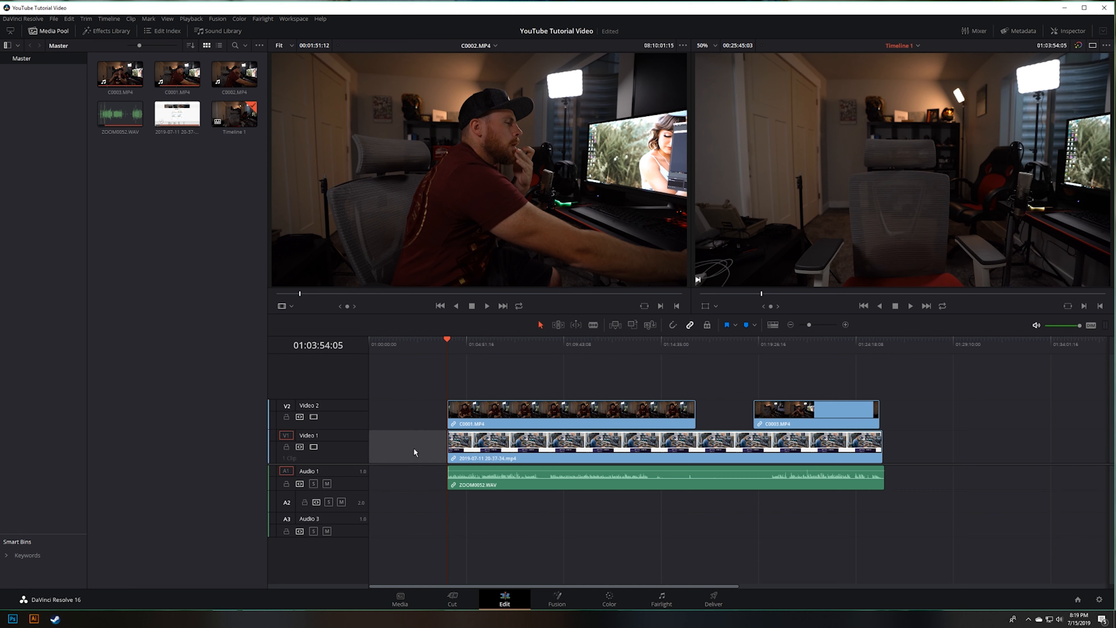
key("Delete")
Step: Play through the opening of the timeline up to 01:00:39:16, partly at double speed, to review the footage
left_click_drag(425, 345, 358, 353)
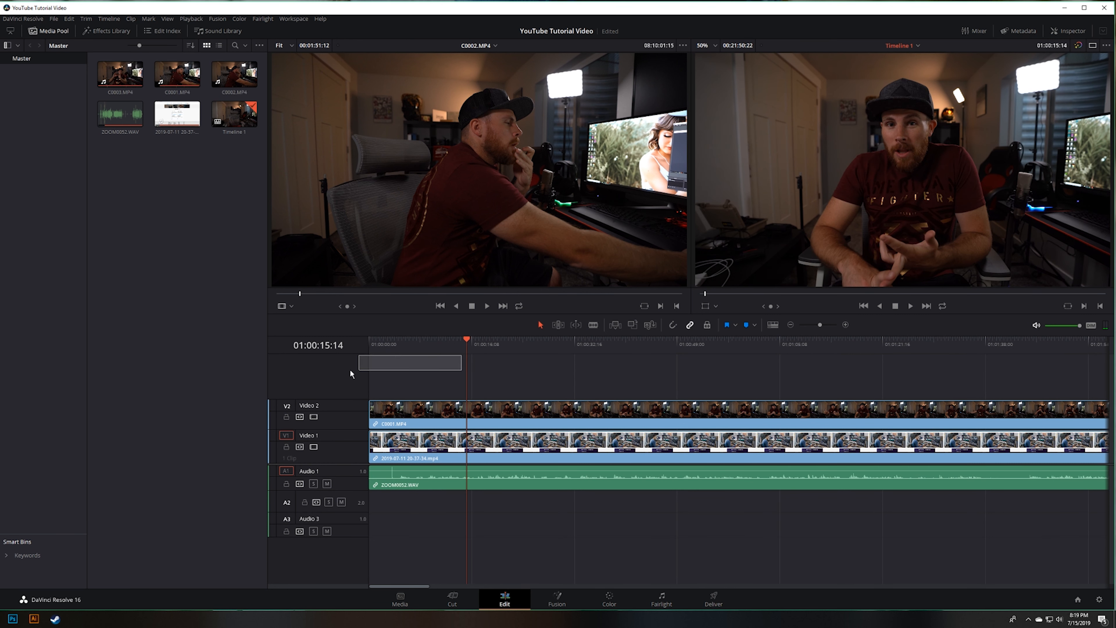
key("Home")
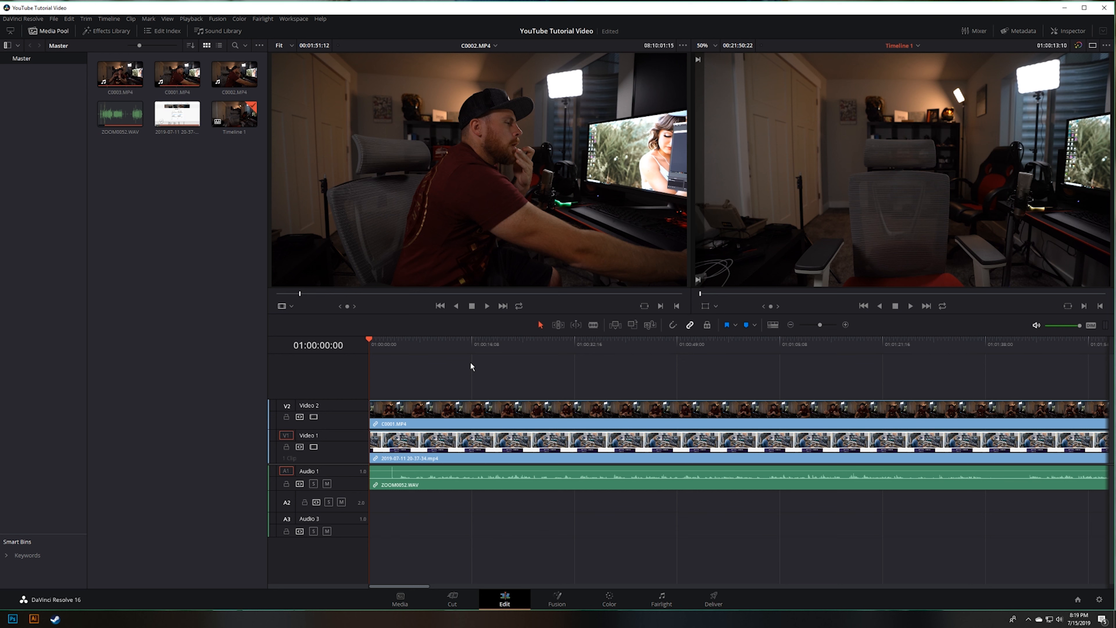
key("space")
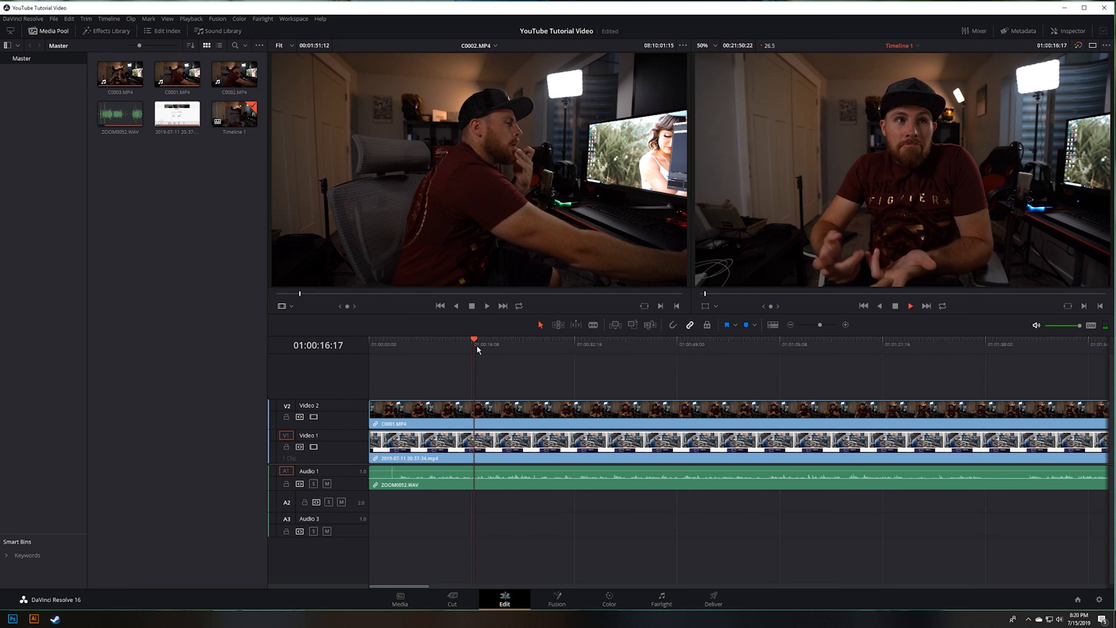
key("space")
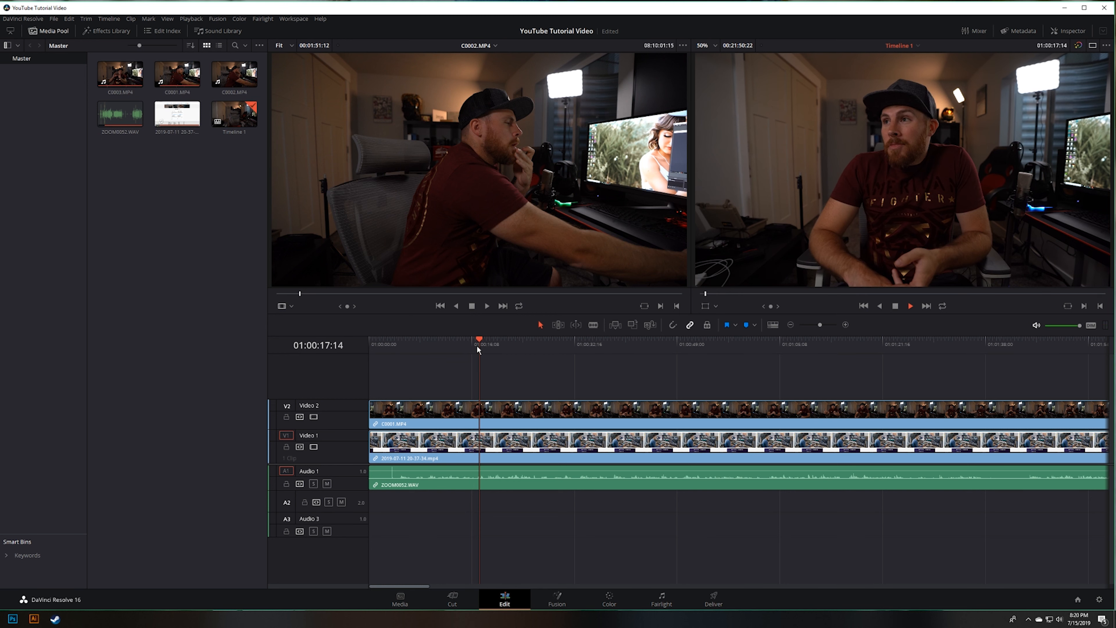
key("space")
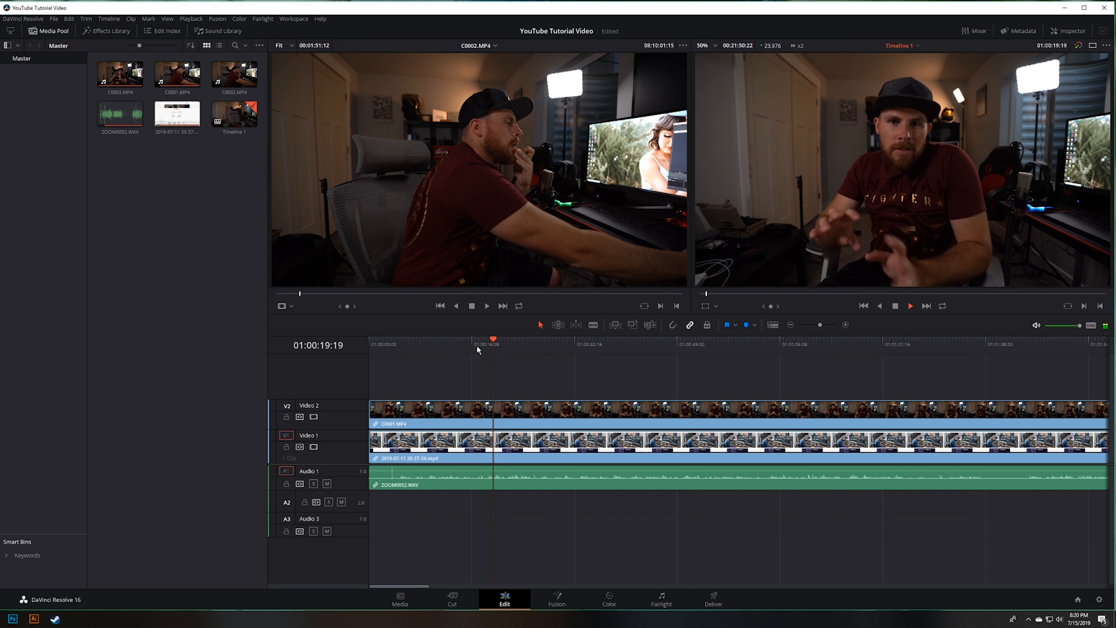
key("l")
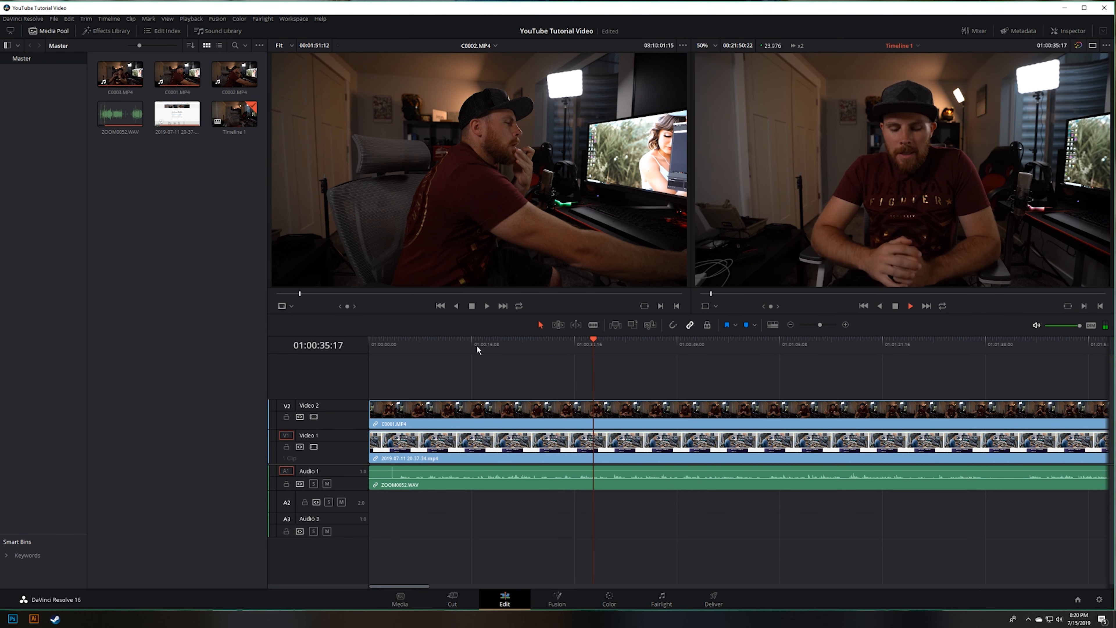
left_click_drag(611, 347, 588, 354)
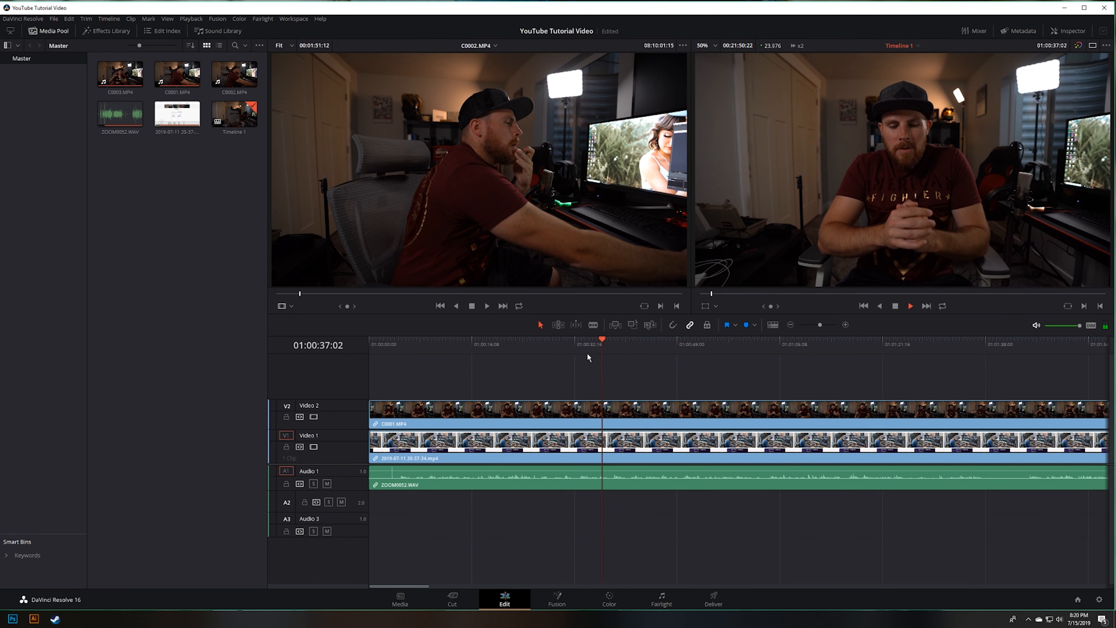
key("space")
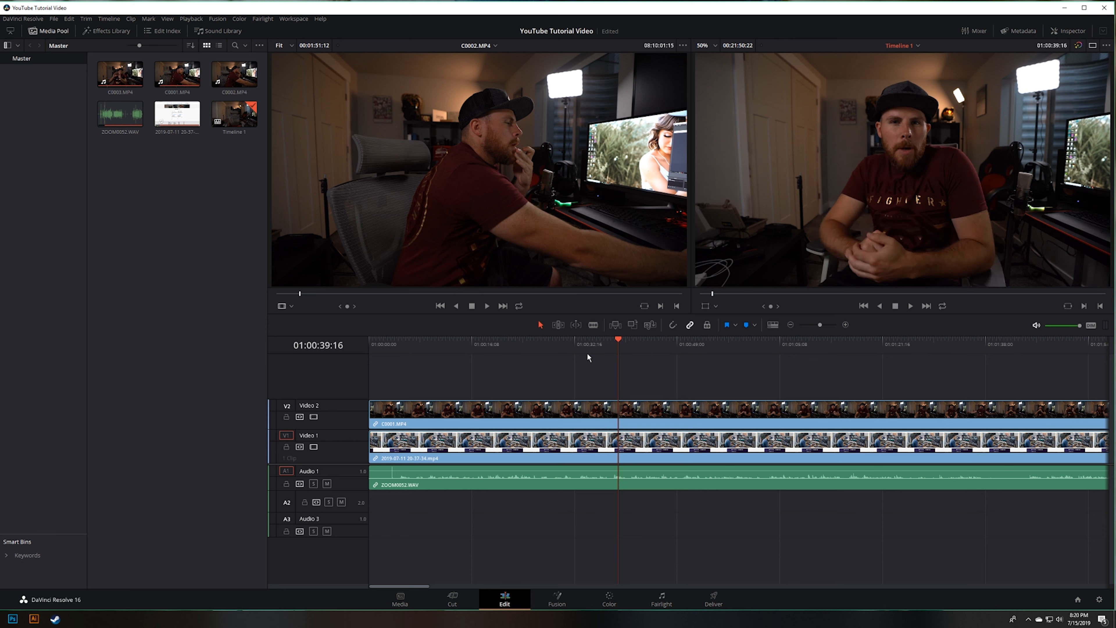
Step: Try splitting the linked video and audio clips with the Blade at 01:00:16:11, and undo the split
key("Home")
left_click(472, 345)
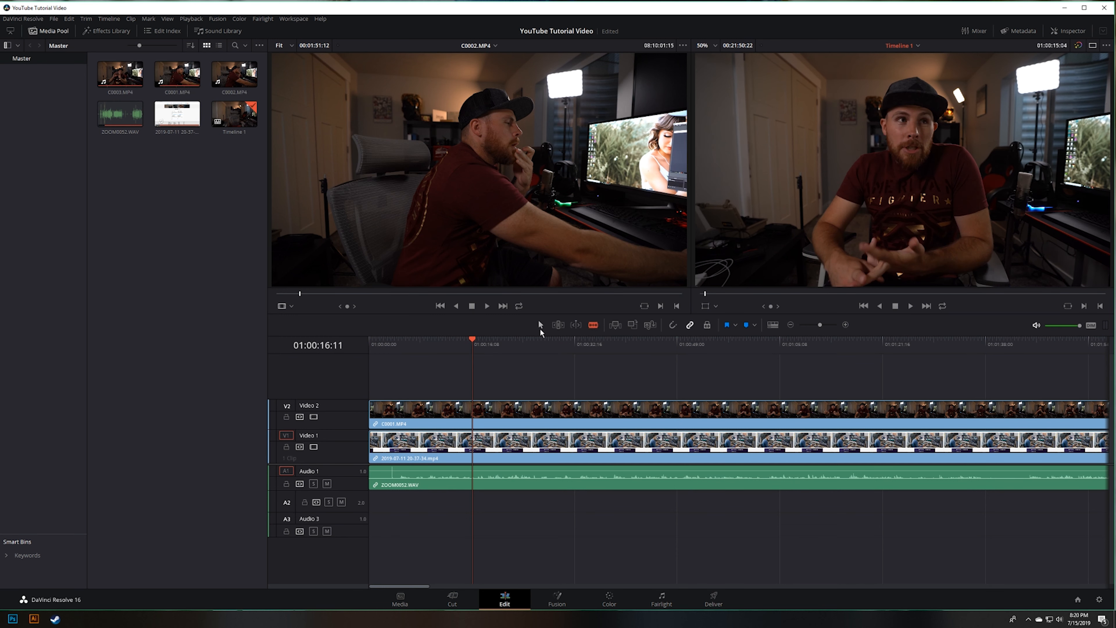
left_click(593, 326)
left_click(474, 410)
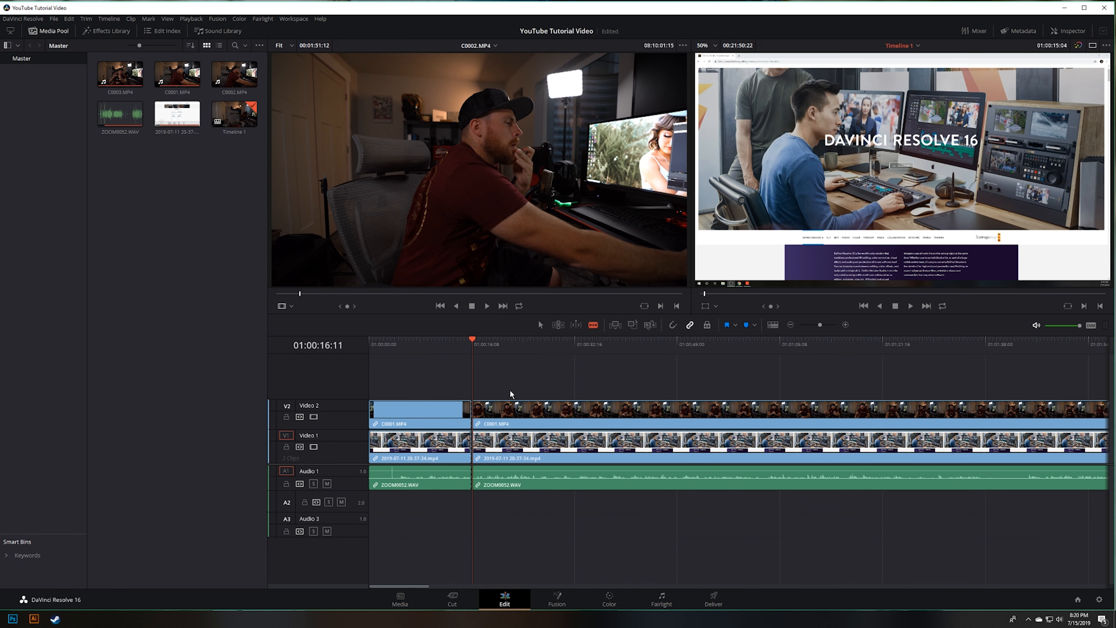
key("ctrl+z")
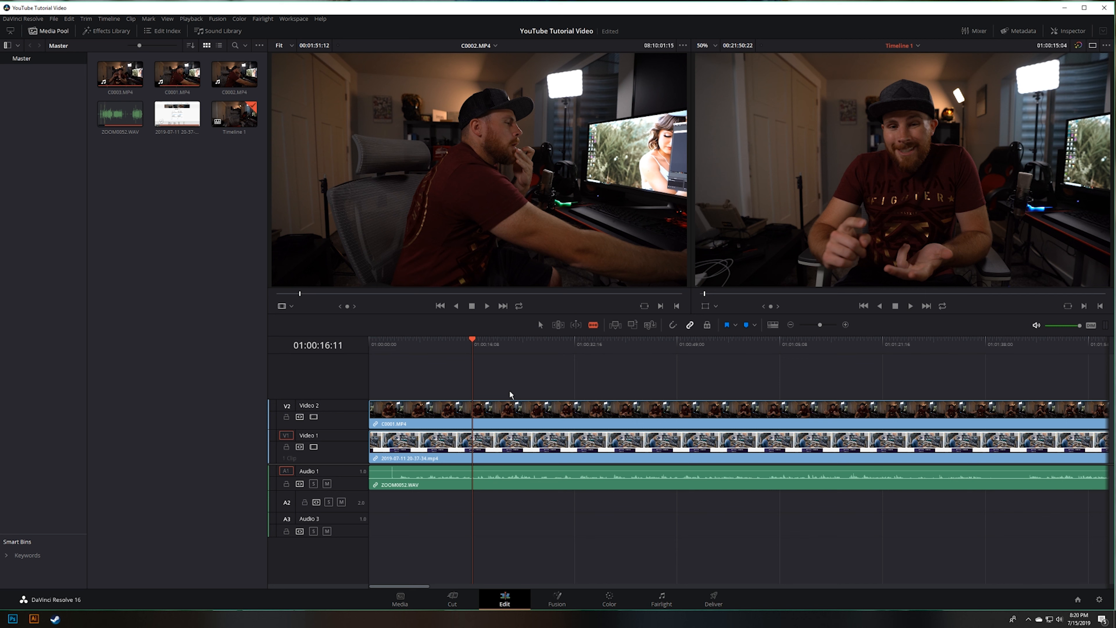
key("ctrl+shift+z")
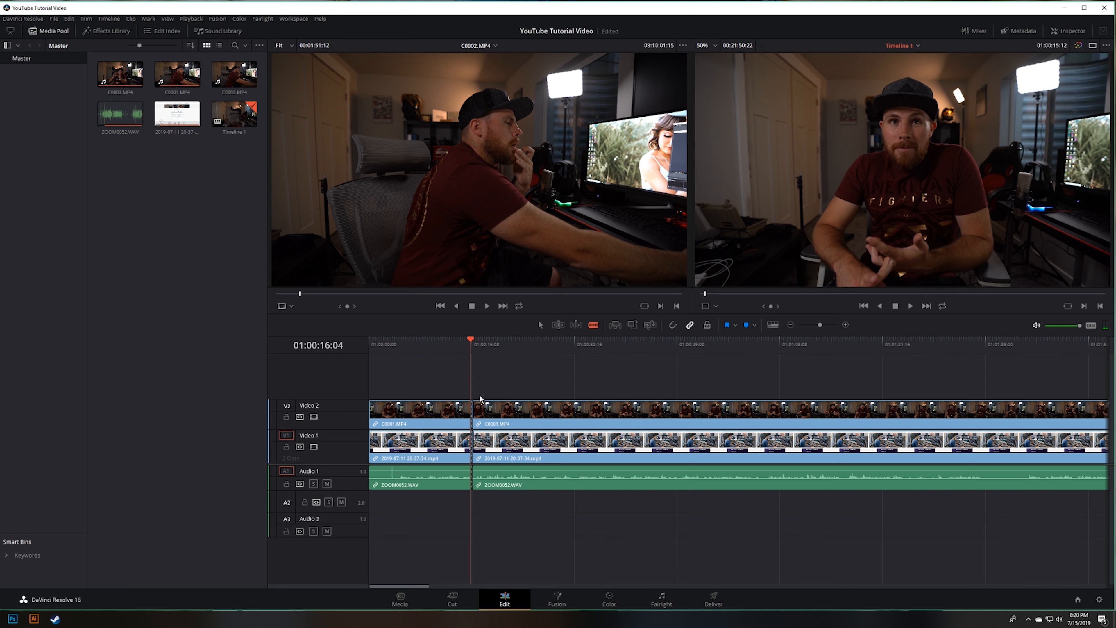
key("ctrl+z")
Step: Play the opening to locate the unwanted passage and split all linked clips at 01:00:26:23 and 01:00:28:20
left_click_drag(471, 347, 469, 348)
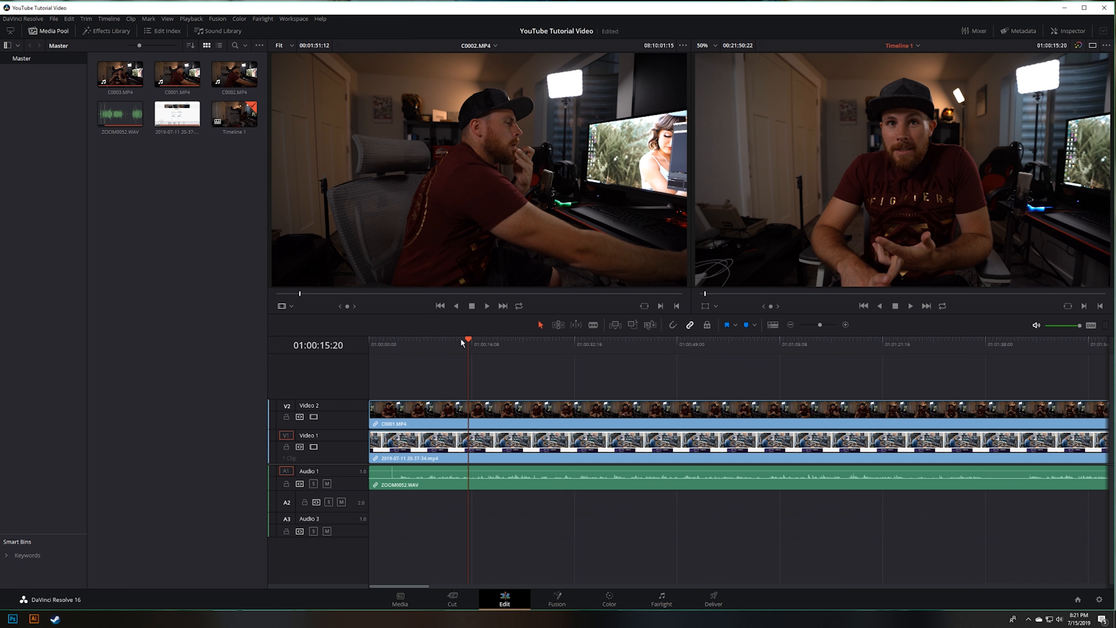
left_click(416, 341)
key("space")
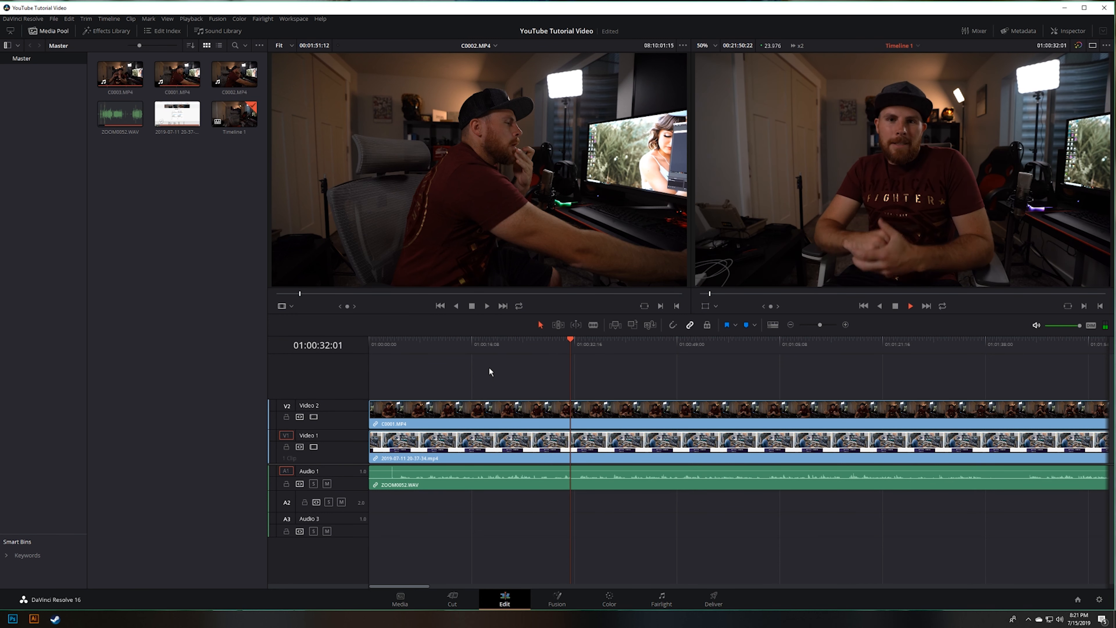
key("space")
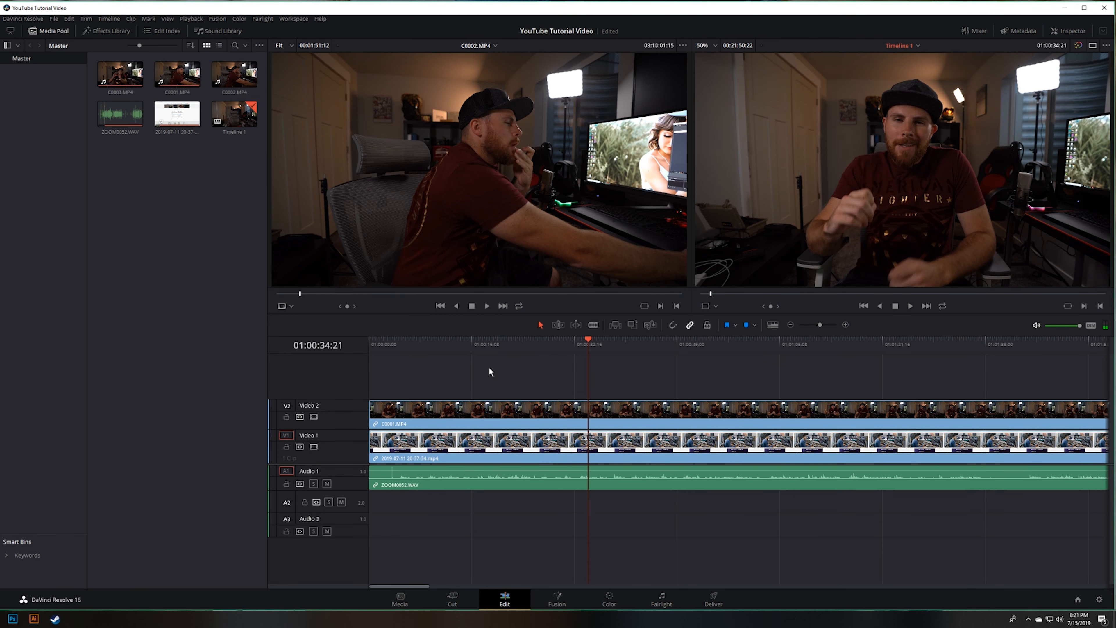
left_click(532, 342)
key("space")
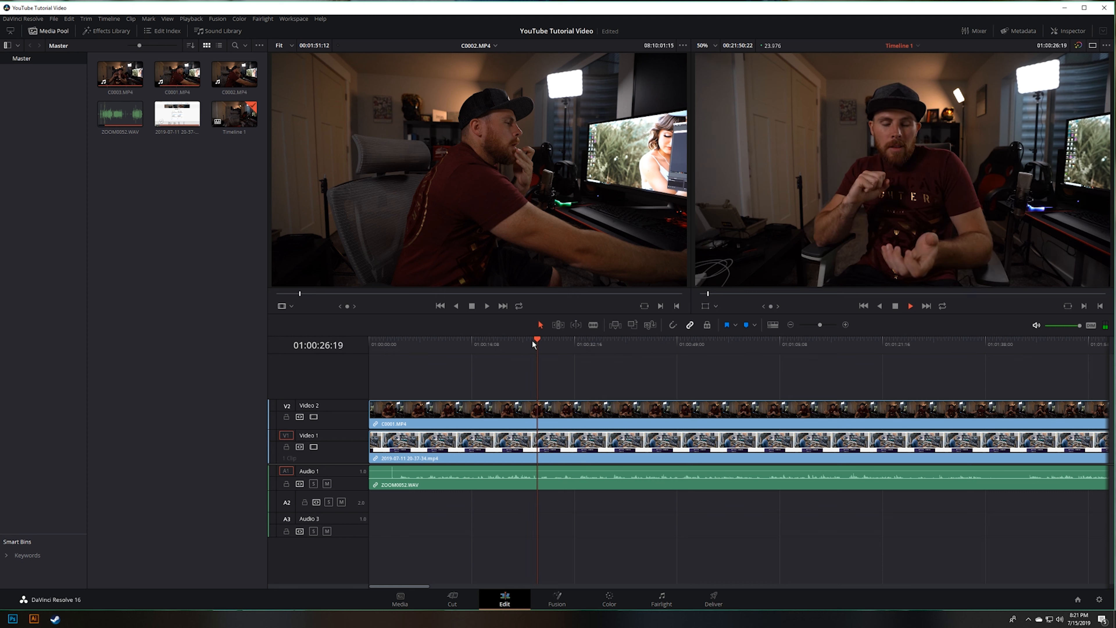
left_click(532, 341)
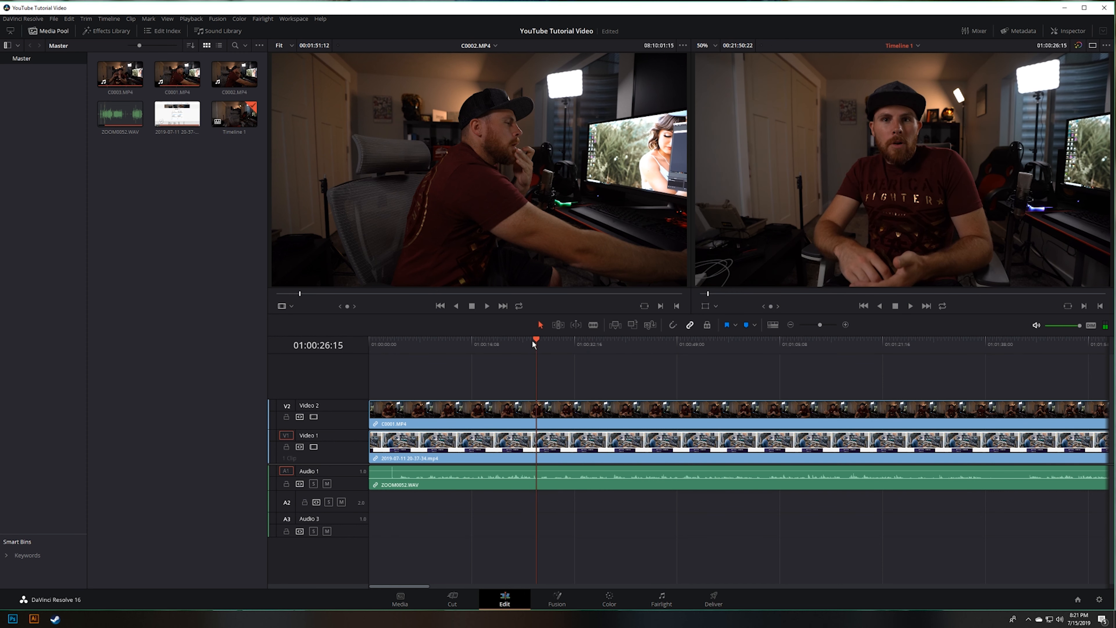
left_click(532, 341)
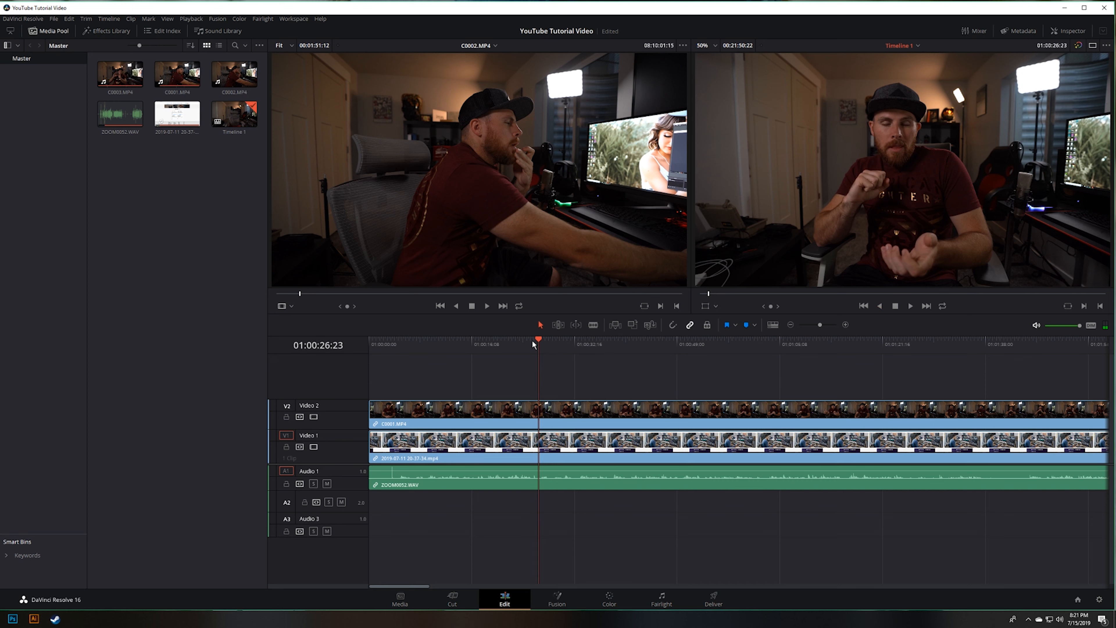
key("ctrl+b")
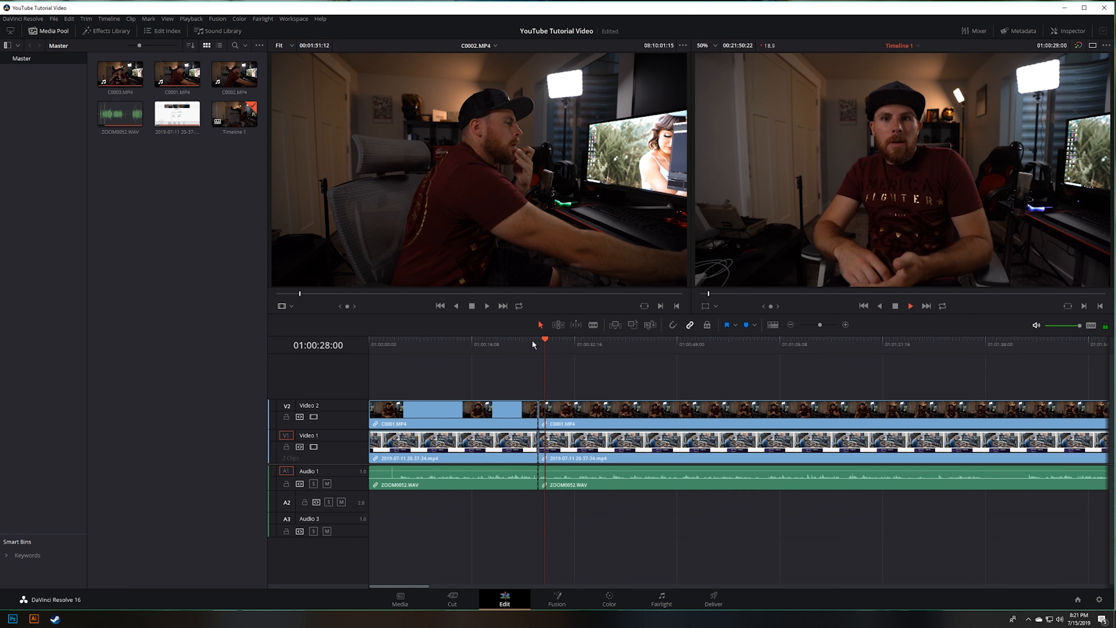
key("space")
key("ctrl+b")
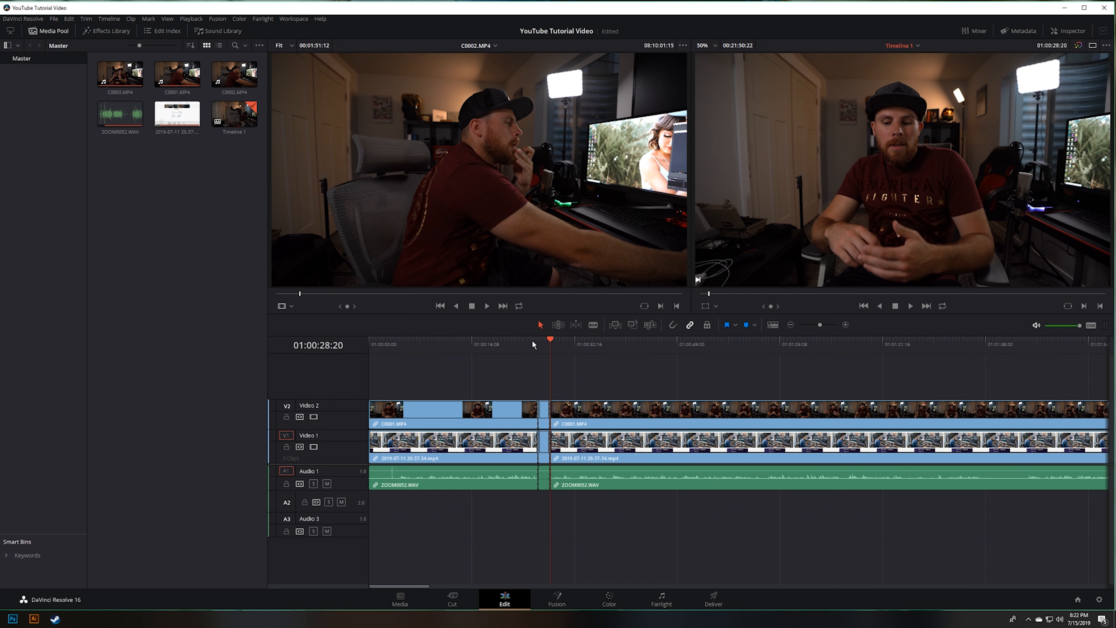
Step: Ripple delete the short section between the two cuts on all tracks and play back across the join
left_click(543, 415)
key("BackSpace")
left_click_drag(536, 343, 534, 361)
key("space")
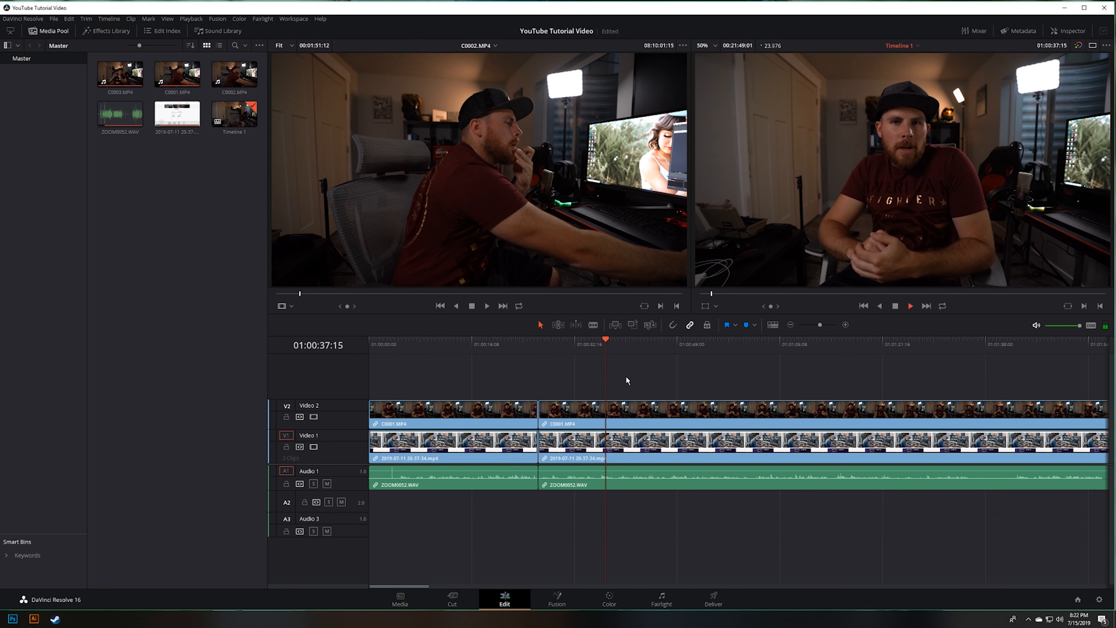
left_click(563, 341)
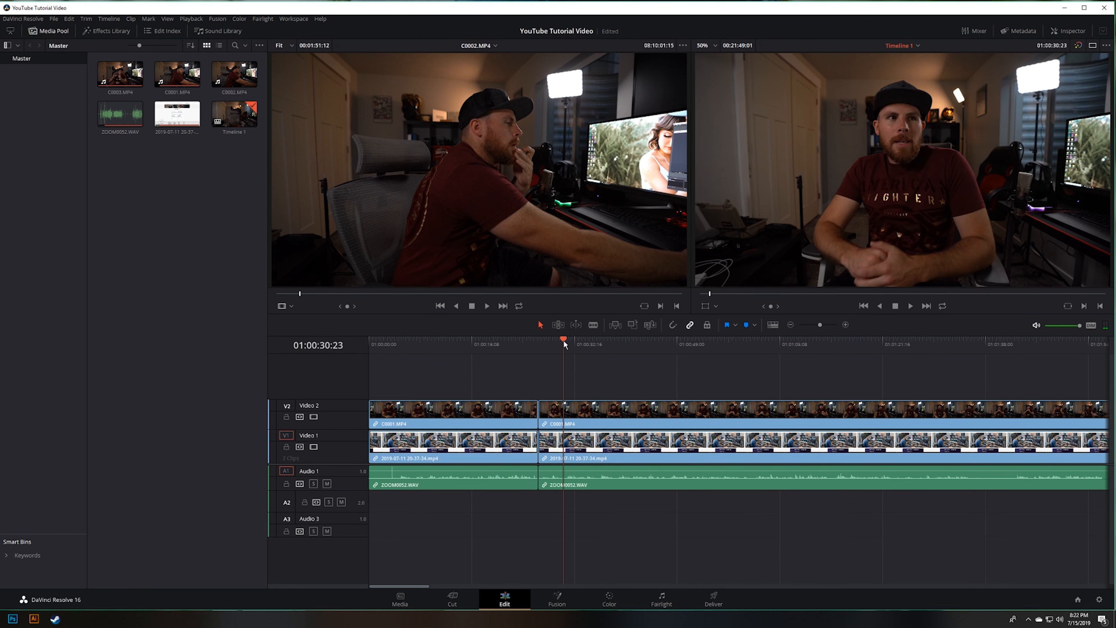
Step: Split all linked clips at 01:00:30:21 and again at 01:00:36:07 to isolate the next unwanted passage
left_click_drag(567, 338, 561, 341)
key("Right")
key("Right")
key("Right")
key("Right")
key("Right")
key("Right")
key("Right")
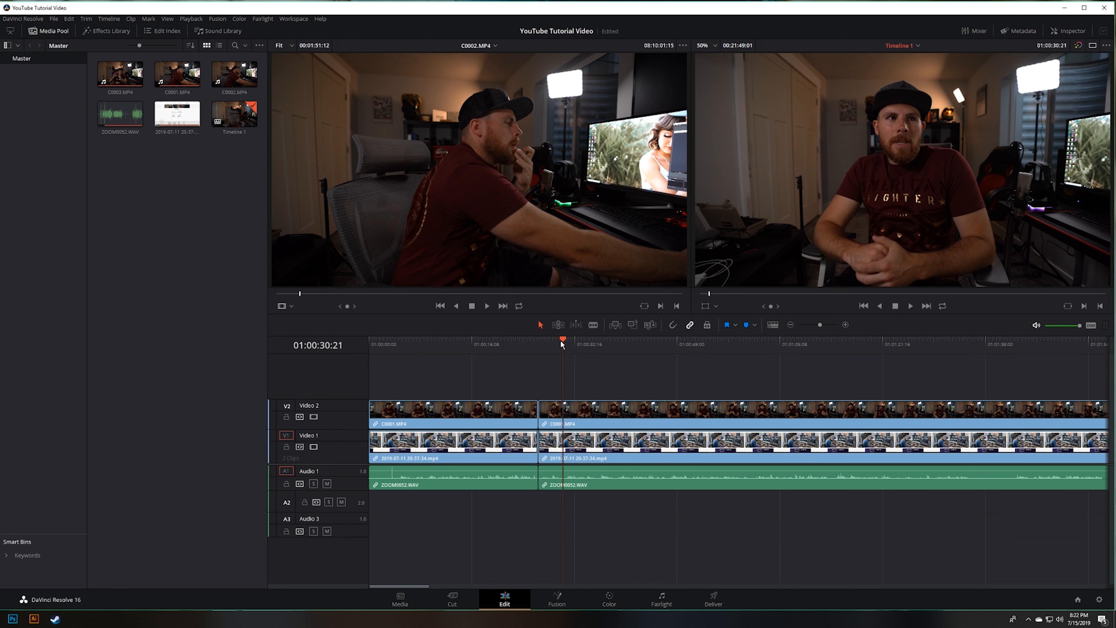
key("ctrl+b")
key("space")
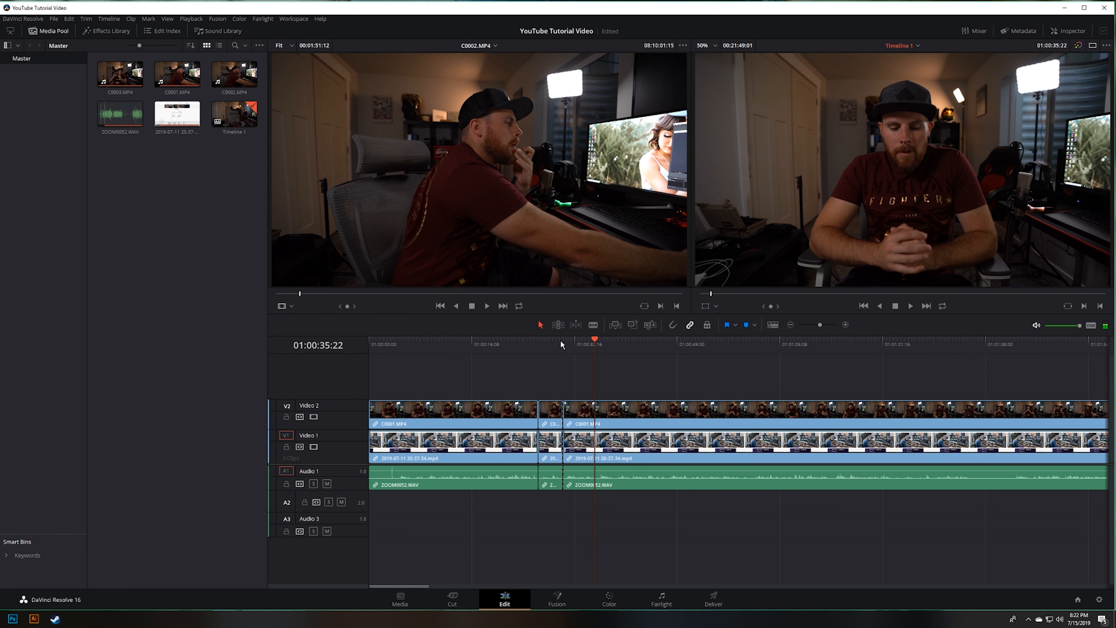
key("space")
key("ctrl+b")
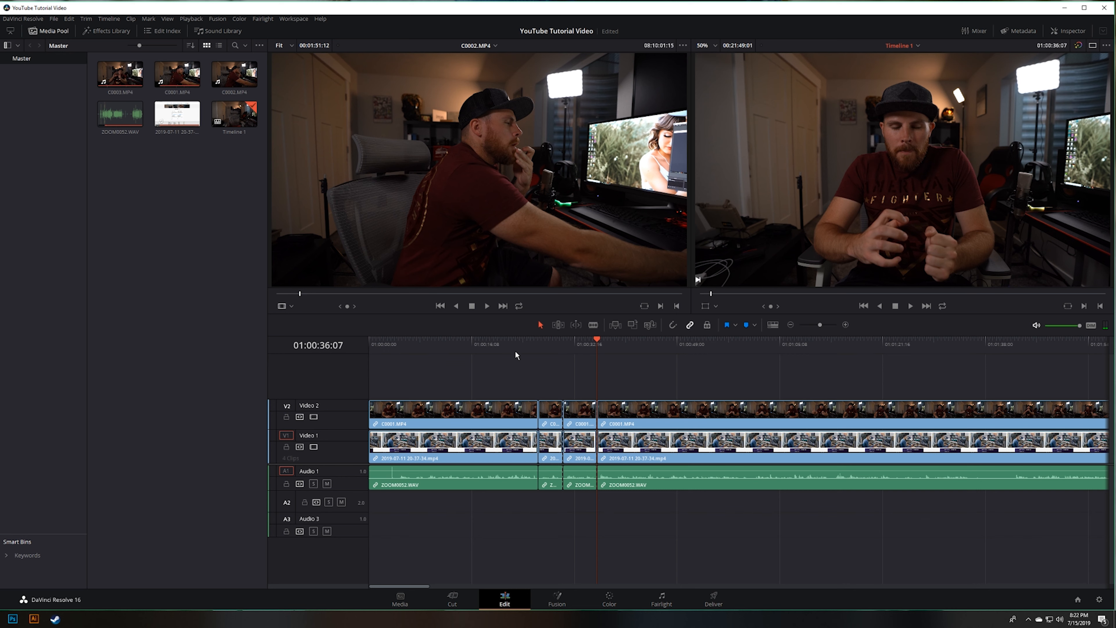
Step: Ripple delete the section between the two new cuts on all tracks and play back across the join
left_click(578, 411)
key("Delete")
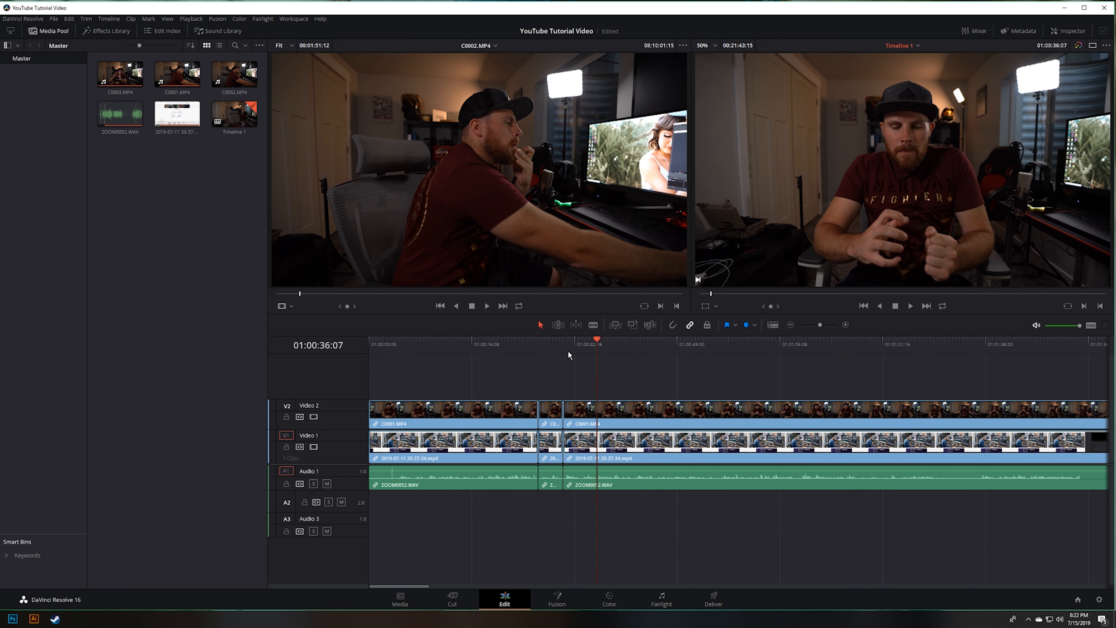
left_click(557, 343)
key("space")
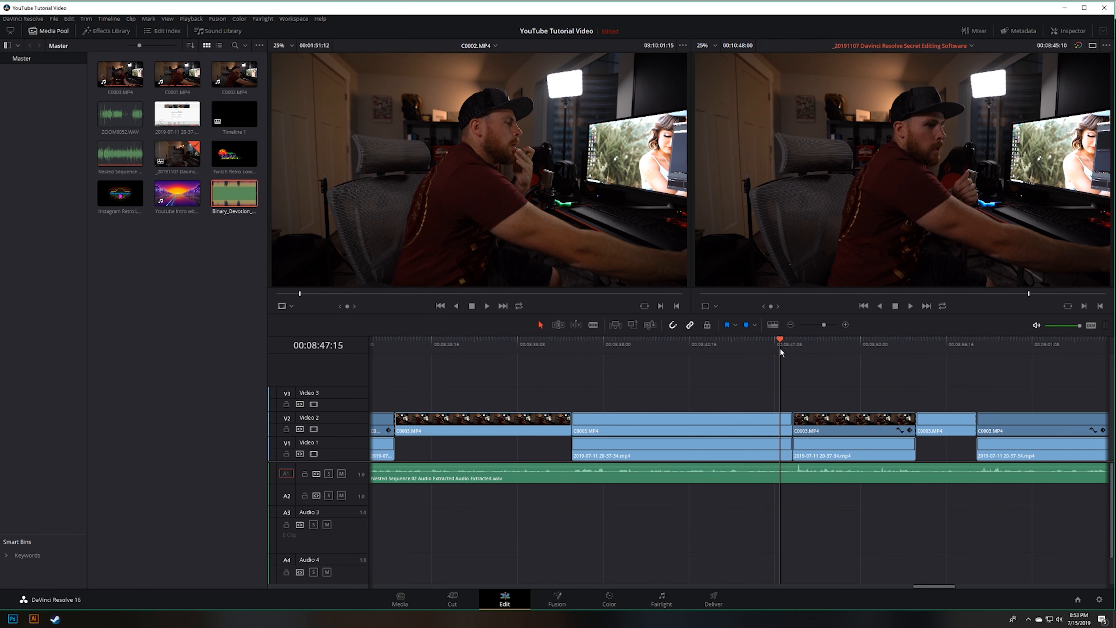
Step: Scrub the Davinci Resolve Secret Editing Software timeline between about 00:08:43 and 00:08:50 to review the switch from camera to screen recording
left_click_drag(779, 347, 816, 346)
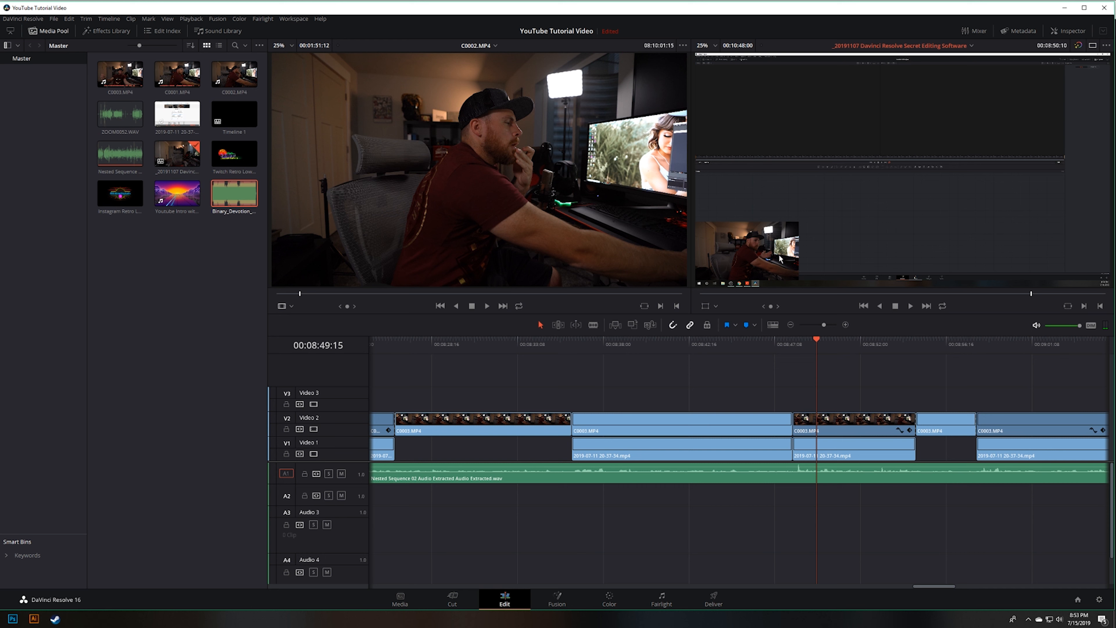
left_click_drag(830, 343, 711, 343)
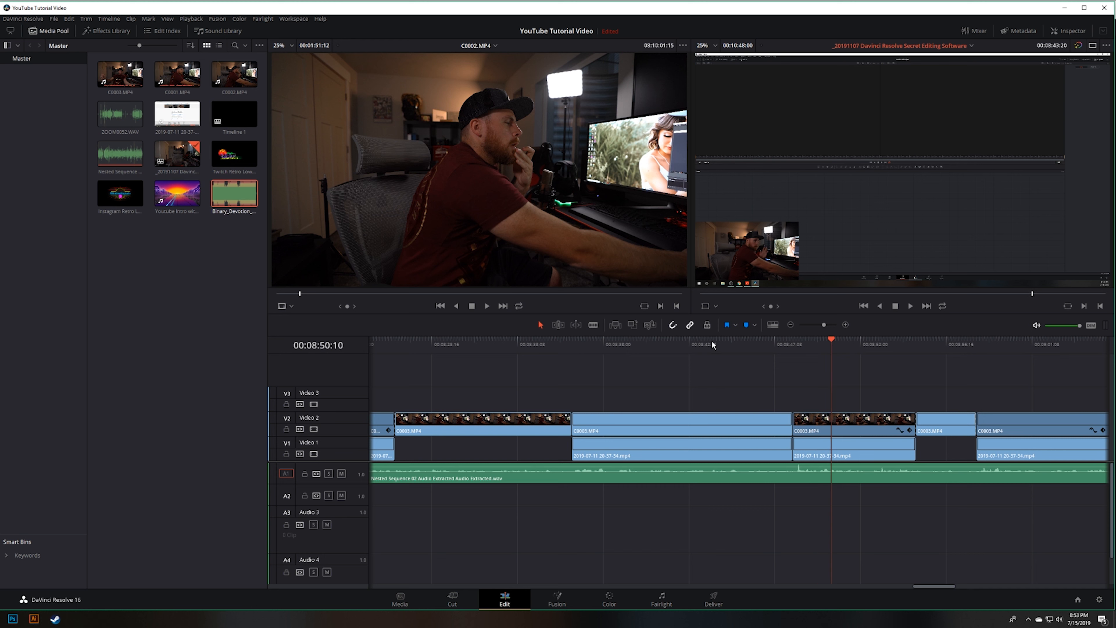
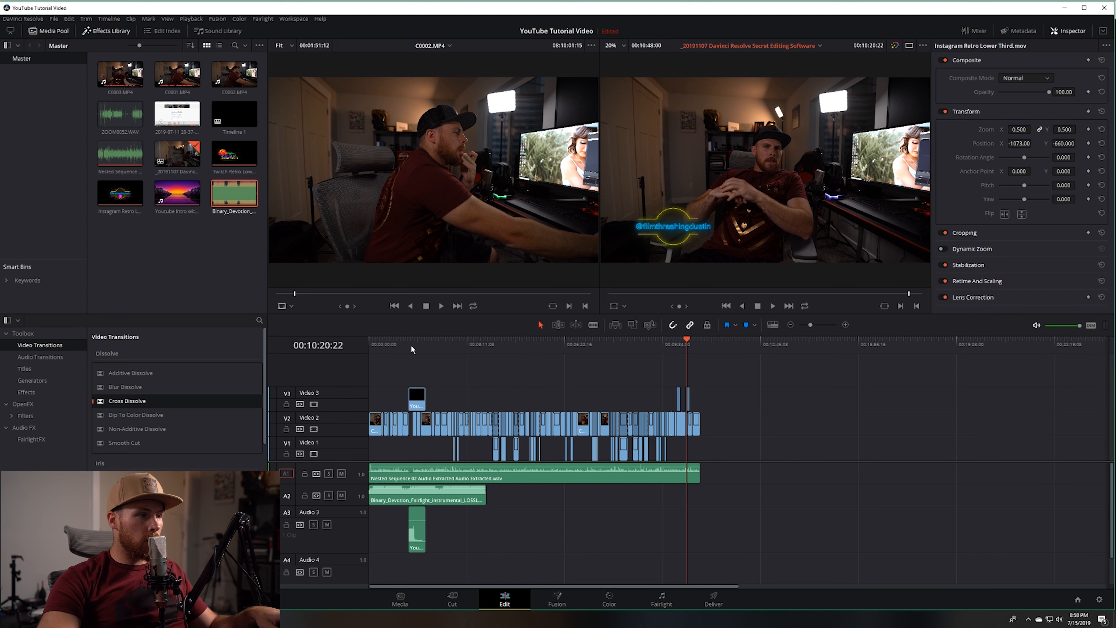
Step: Enlarge the Audio 2 track and lower the first background music clip's volume to about -27 dB
key("Home")
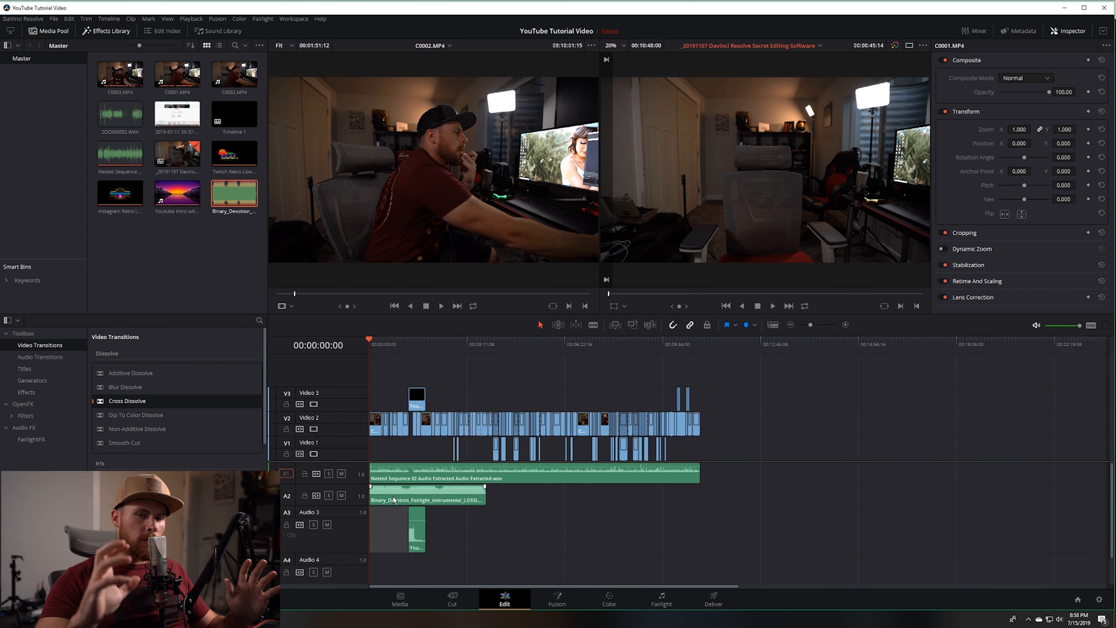
key("ctrl+equal")
key("ctrl+equal")
key("ctrl+equal")
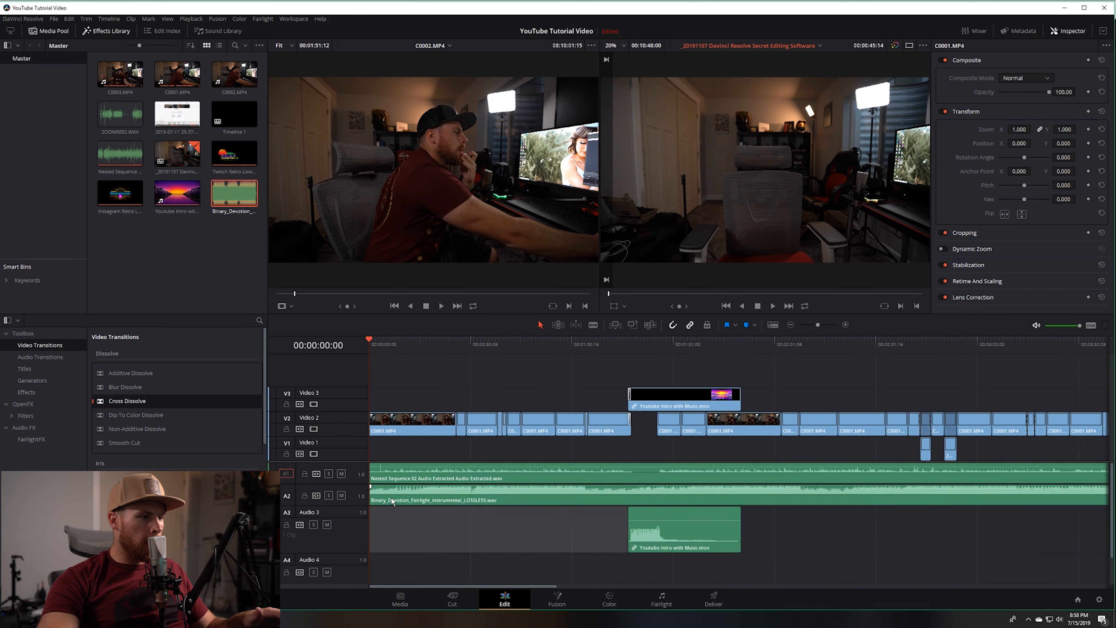
left_click_drag(350, 502, 348, 541)
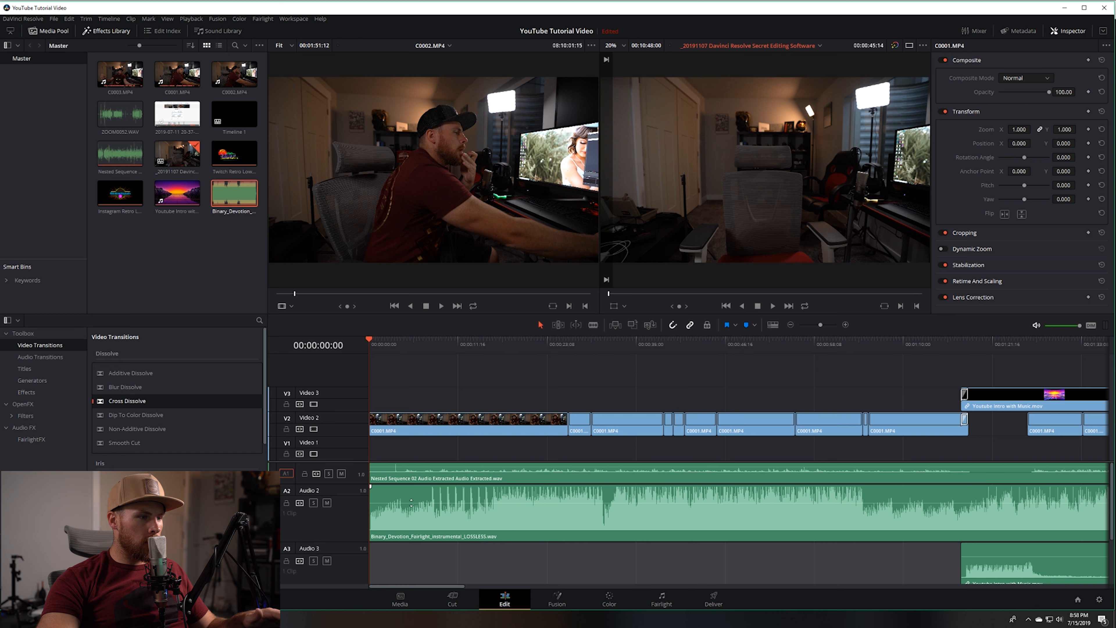
left_click_drag(411, 503, 412, 518)
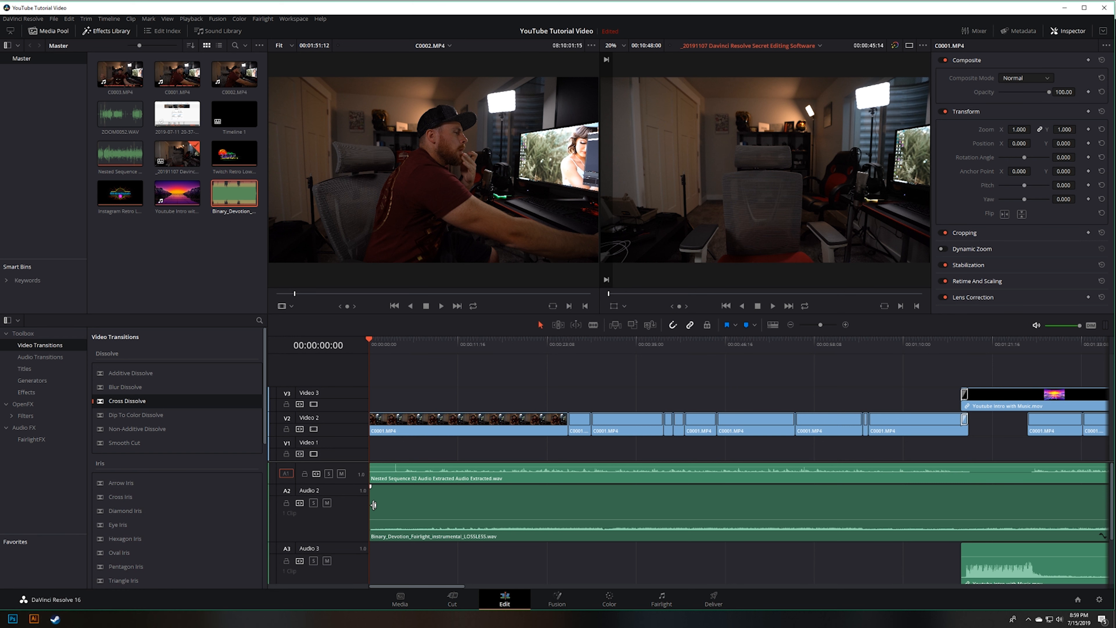
Step: Add a Cross Fade 0 dB audio transition at the start of the music clip on Audio 2
left_click(42, 357)
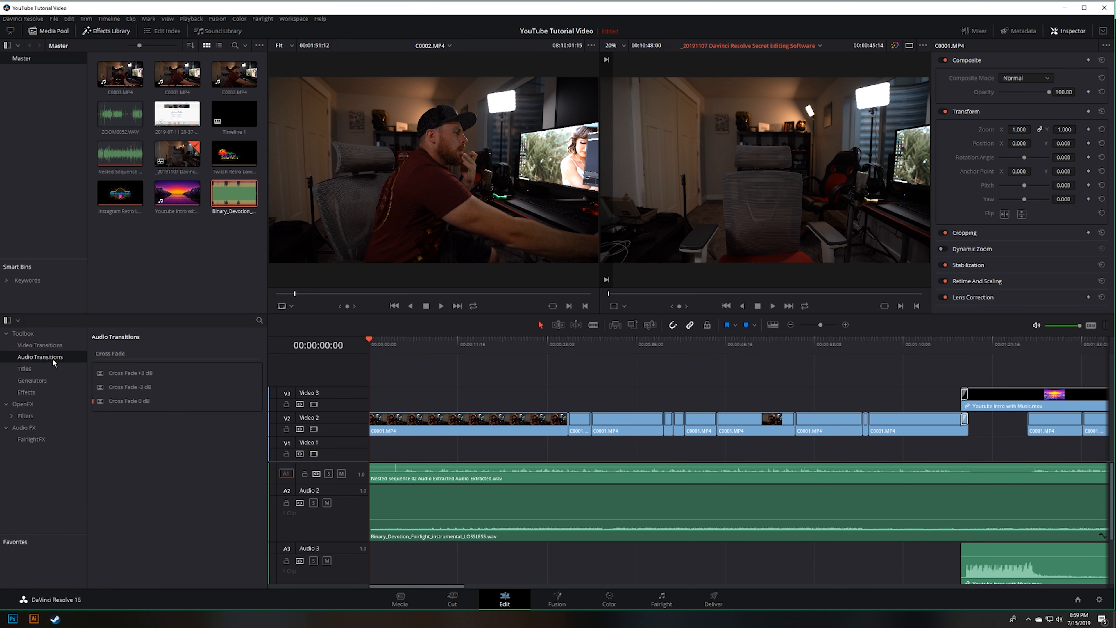
left_click_drag(115, 401, 380, 526)
scroll(471, 515, "up", 8)
scroll(471, 514, "down", 15)
scroll(472, 514, "up", 3)
scroll(471, 513, "up", 2)
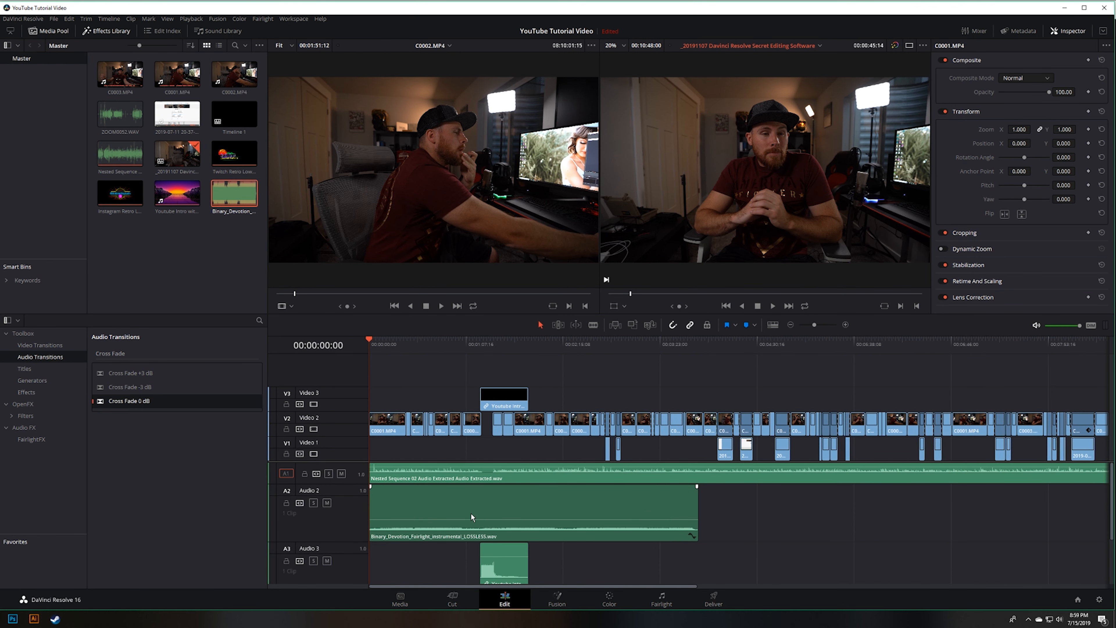
Step: Split the Audio 2 music at the YouTube intro's start and place a full-length music clip where the camera footage resumes
key("b")
left_click(484, 510)
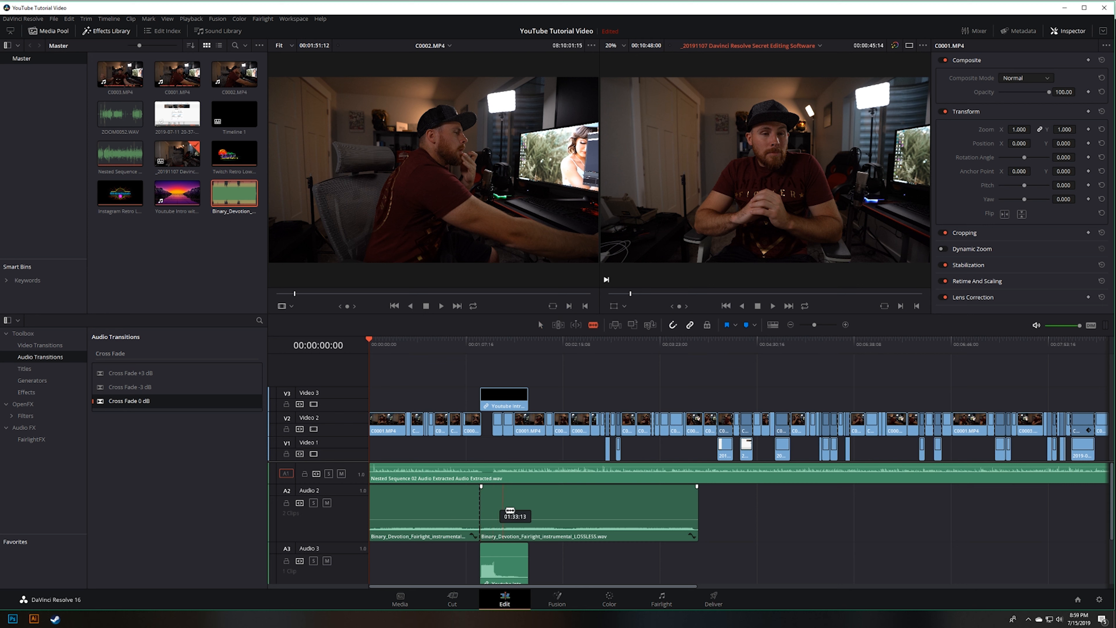
key("a")
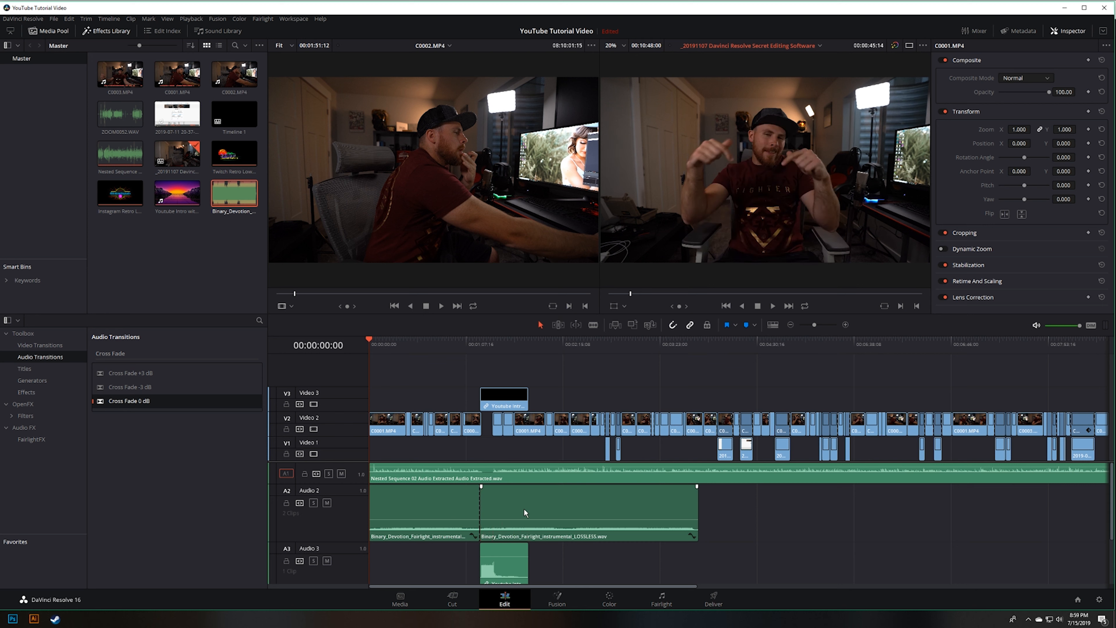
left_click_drag(511, 519, 542, 511)
left_click(608, 359)
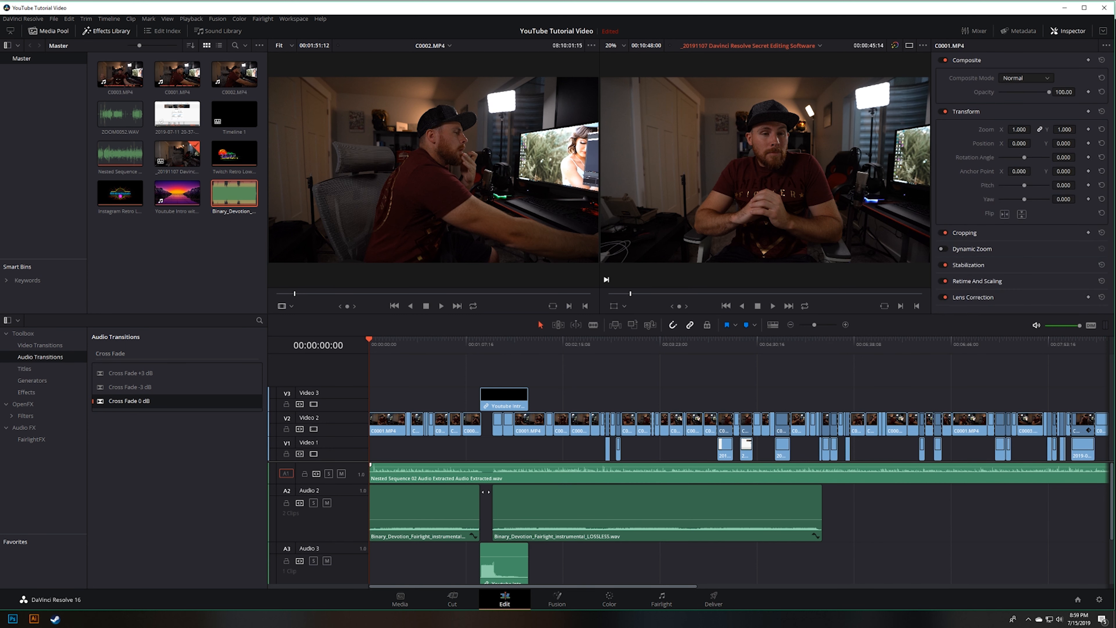
Step: Add a Cross Fade 0 dB at the end of the first music clip and a 48-frame one at the second clip's start
left_click_drag(128, 400, 479, 507)
scroll(491, 512, "up", 5)
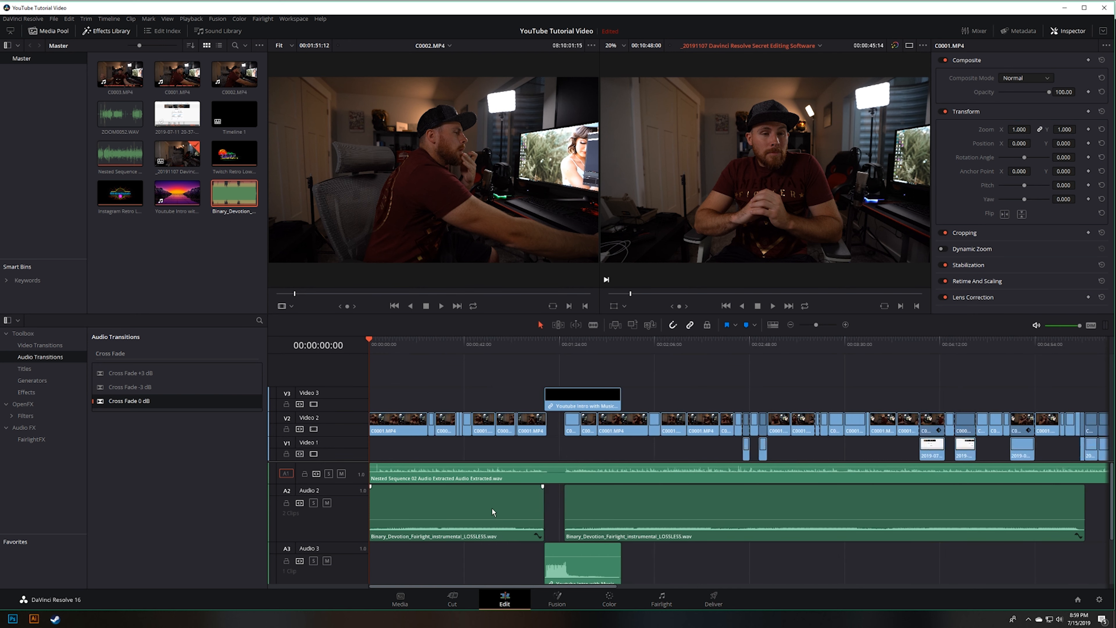
right_click(772, 522)
left_click(763, 512)
left_click(763, 511)
right_click(771, 511)
left_click(765, 511)
right_click(773, 509)
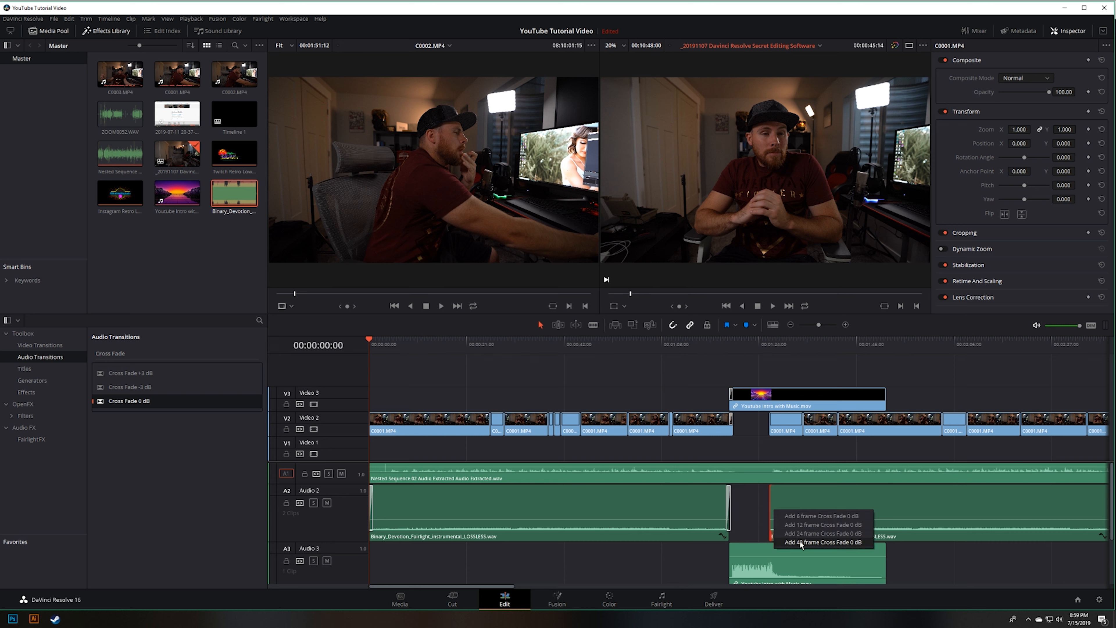
left_click(797, 534)
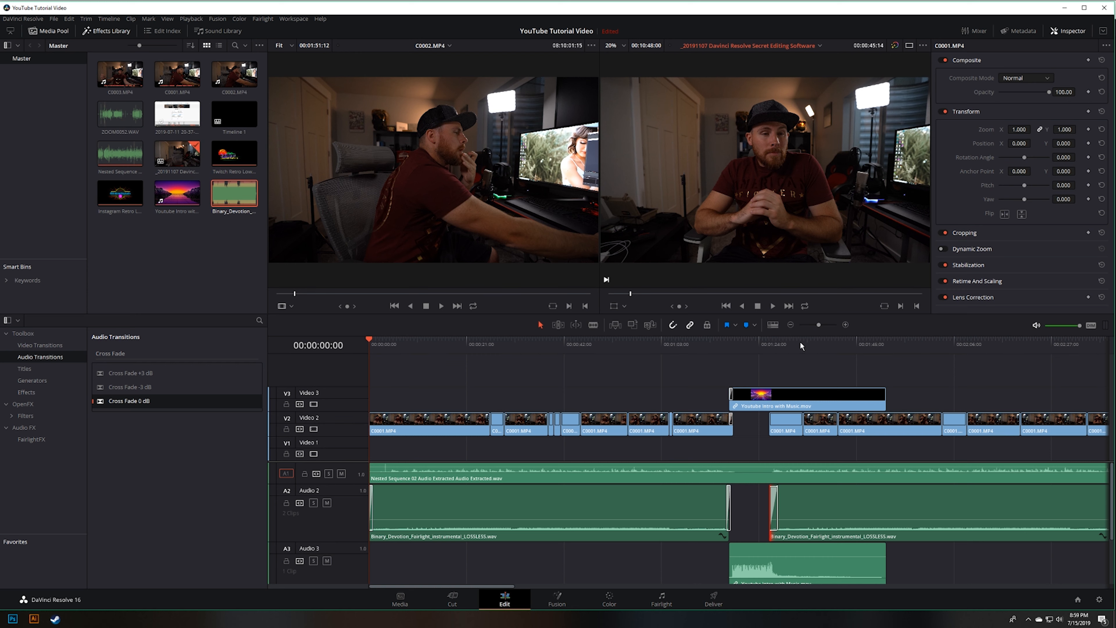
Step: Try to paste a copy of the second music clip onto Audio 2 at 00:05:46:09
scroll(756, 396, "down", 5)
left_click(507, 343)
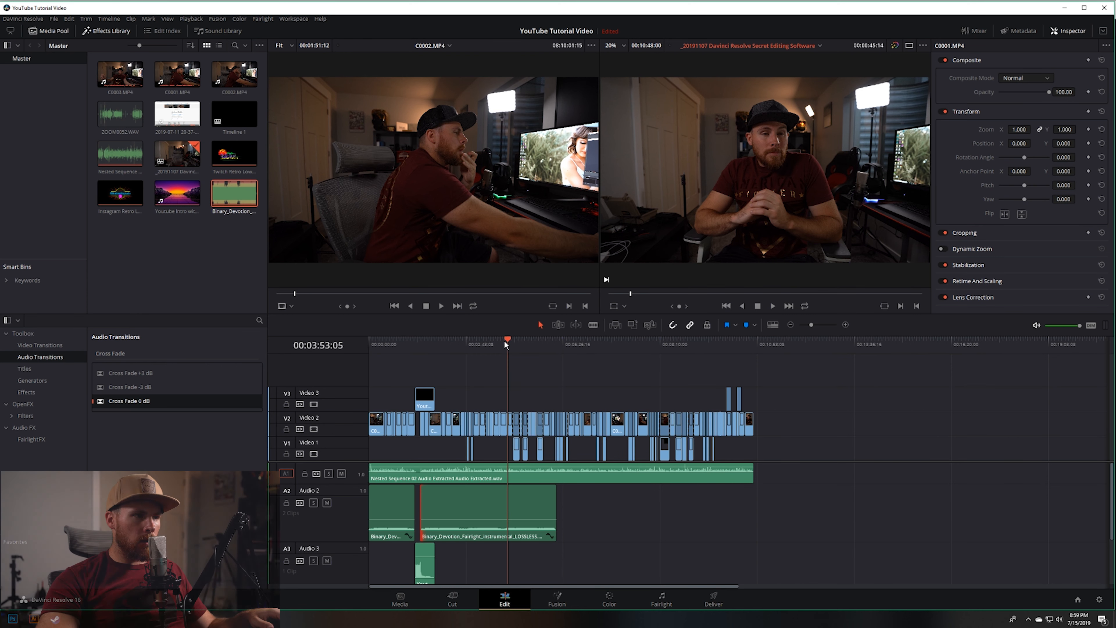
left_click(520, 515)
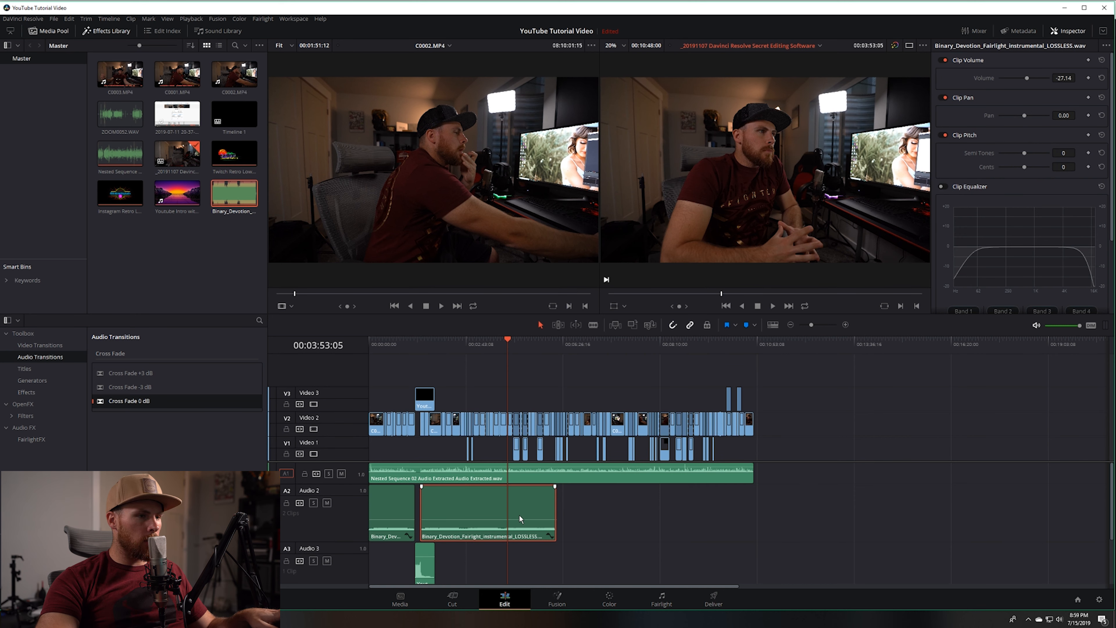
left_click(573, 341)
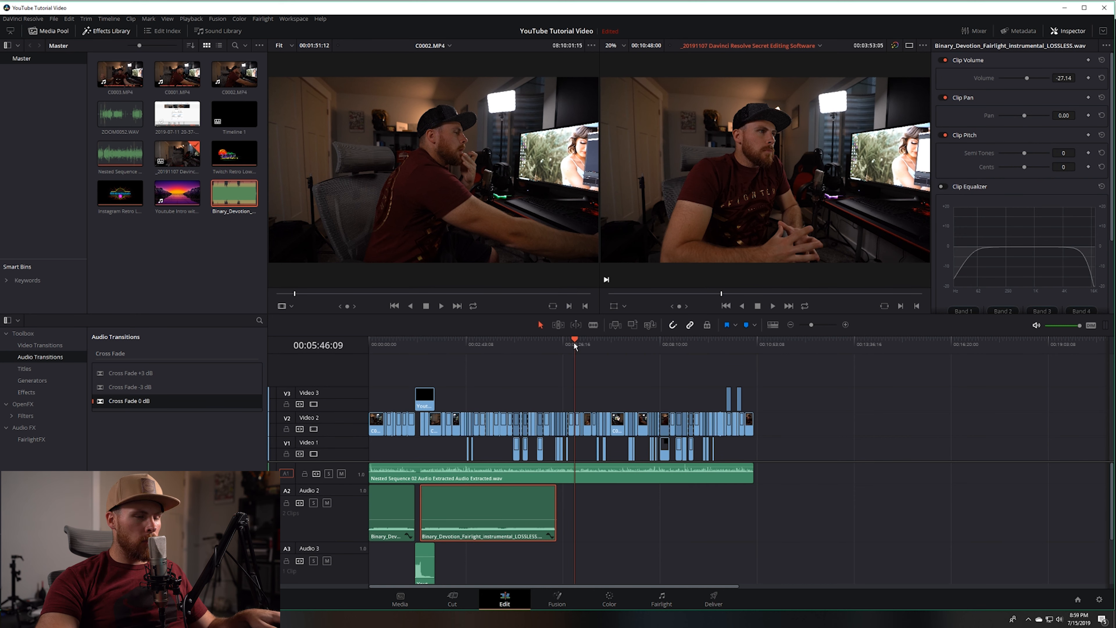
key("ctrl+v")
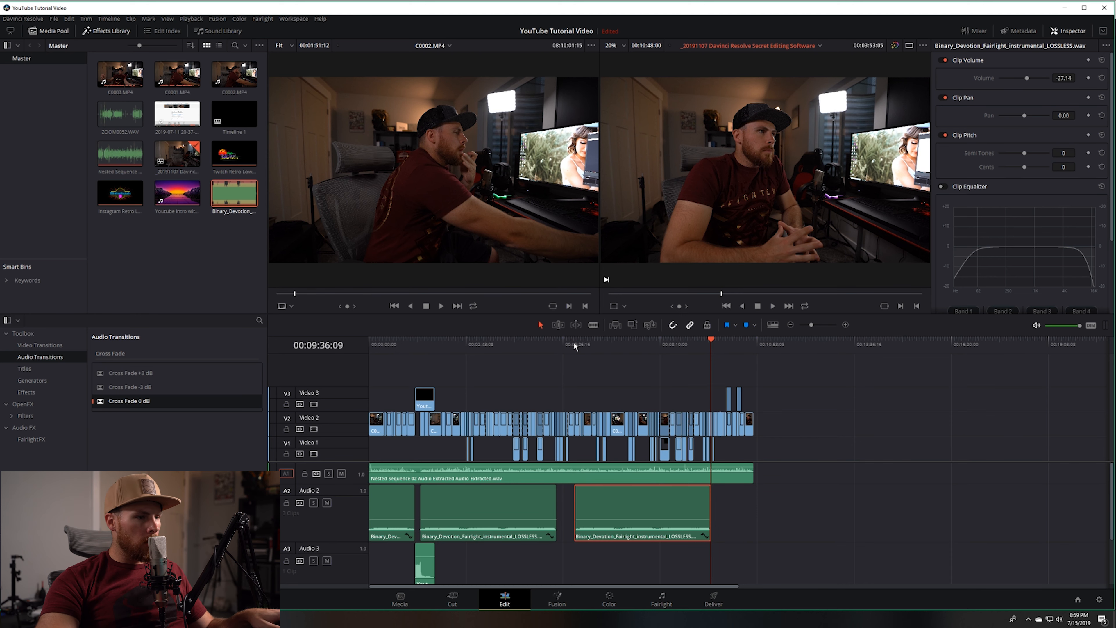
key("ctrl+z")
Step: Duplicate the second music clip directly after itself on Audio 2 and inspect the cross fade at the join
left_click(502, 502)
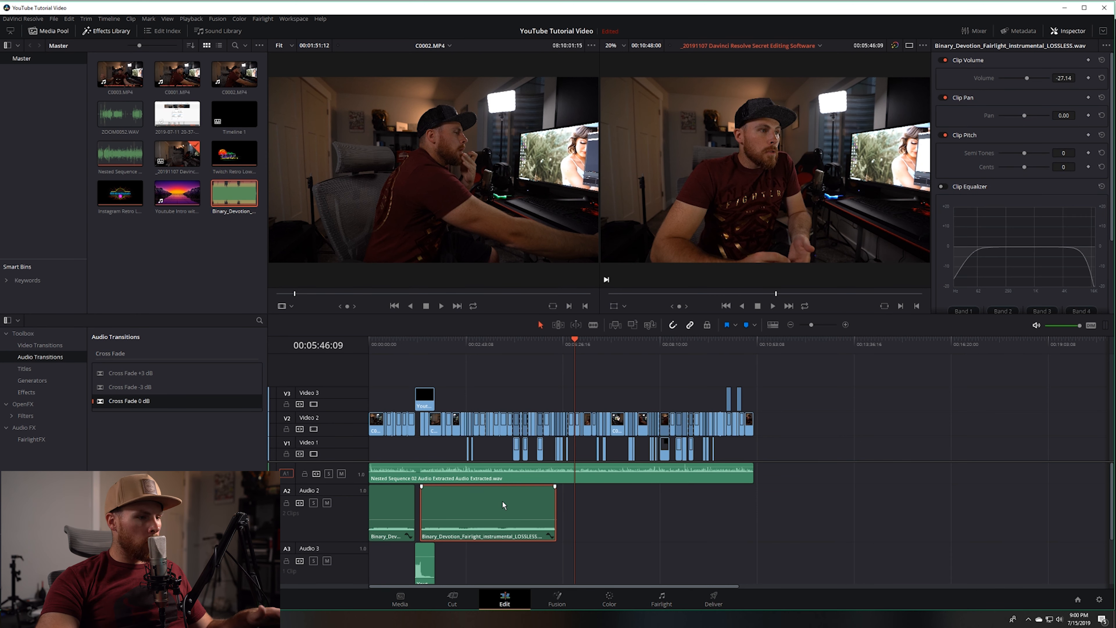
left_click_drag(498, 506, 622, 515)
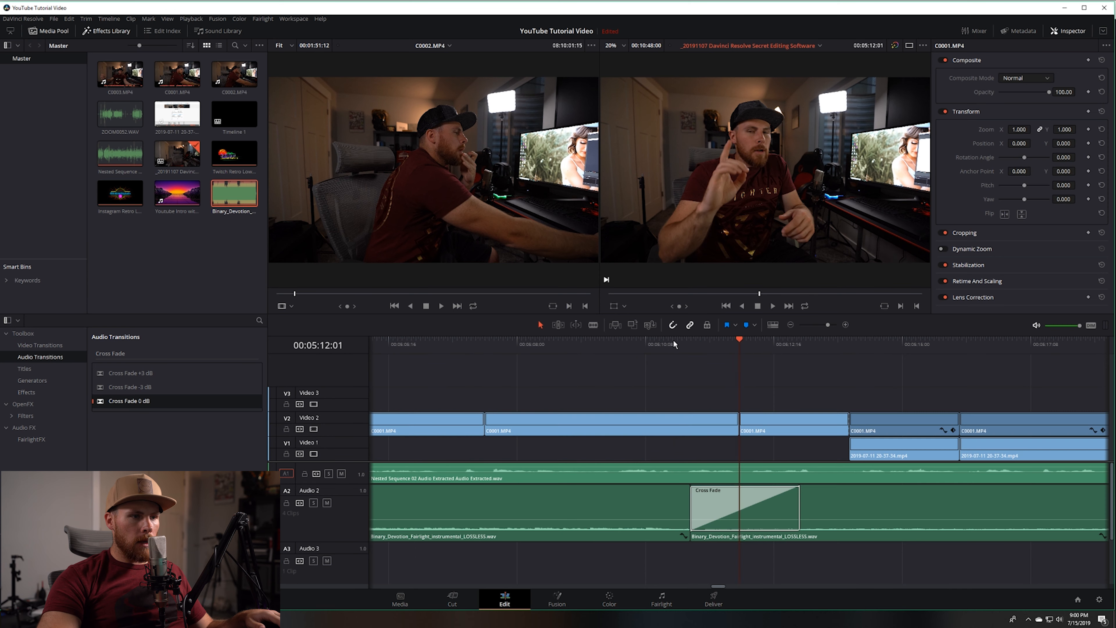
left_click_drag(674, 341, 700, 372)
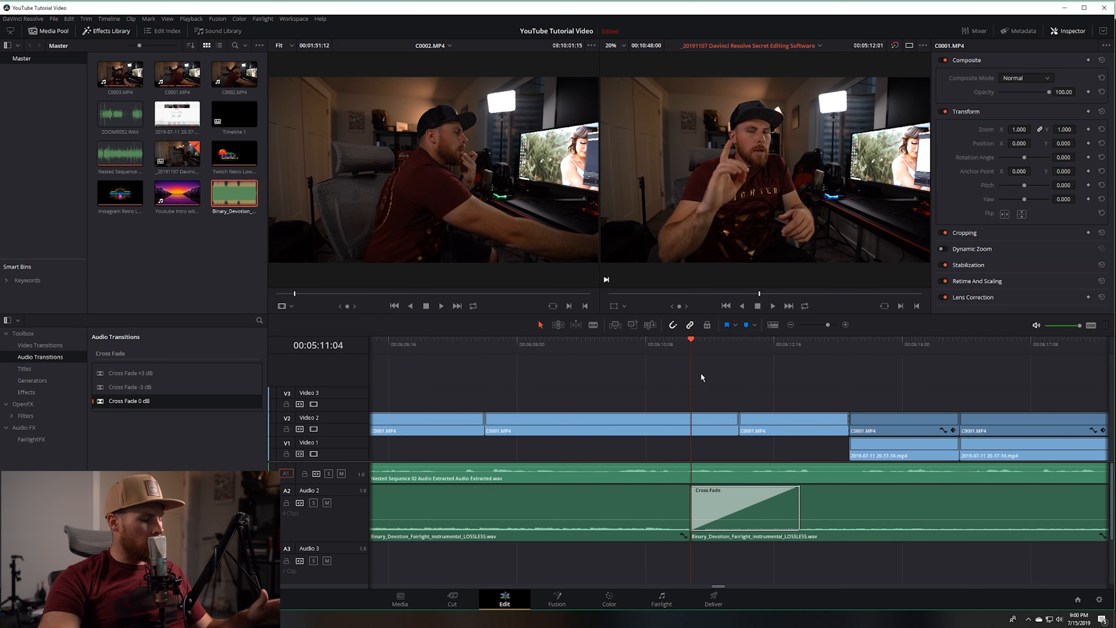
scroll(703, 382, "up", 2)
scroll(712, 390, "down", 6)
scroll(715, 387, "down", 10)
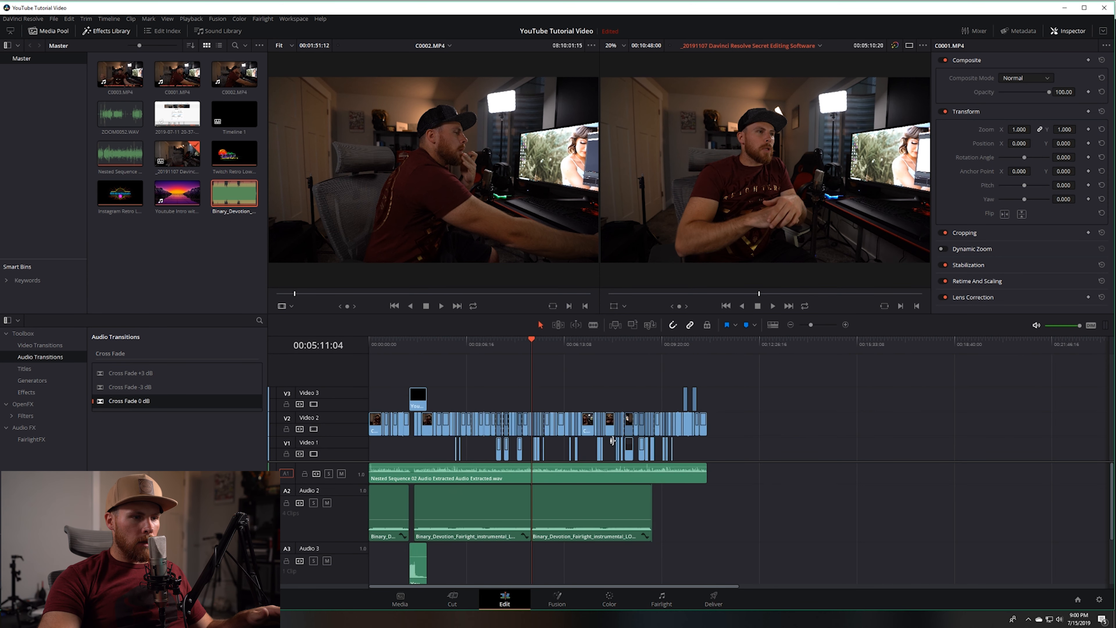
Step: Add another copy of the music clip on Audio 2 and trim its end to slightly past the last camera clip
left_click_drag(692, 515, 887, 519)
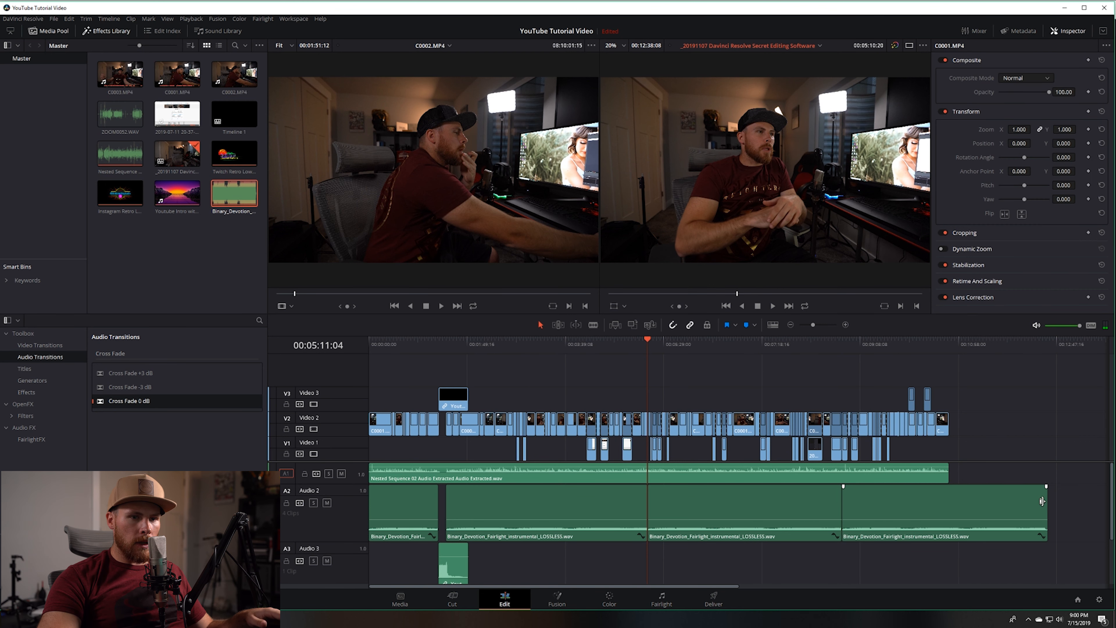
left_click_drag(1045, 501, 957, 501)
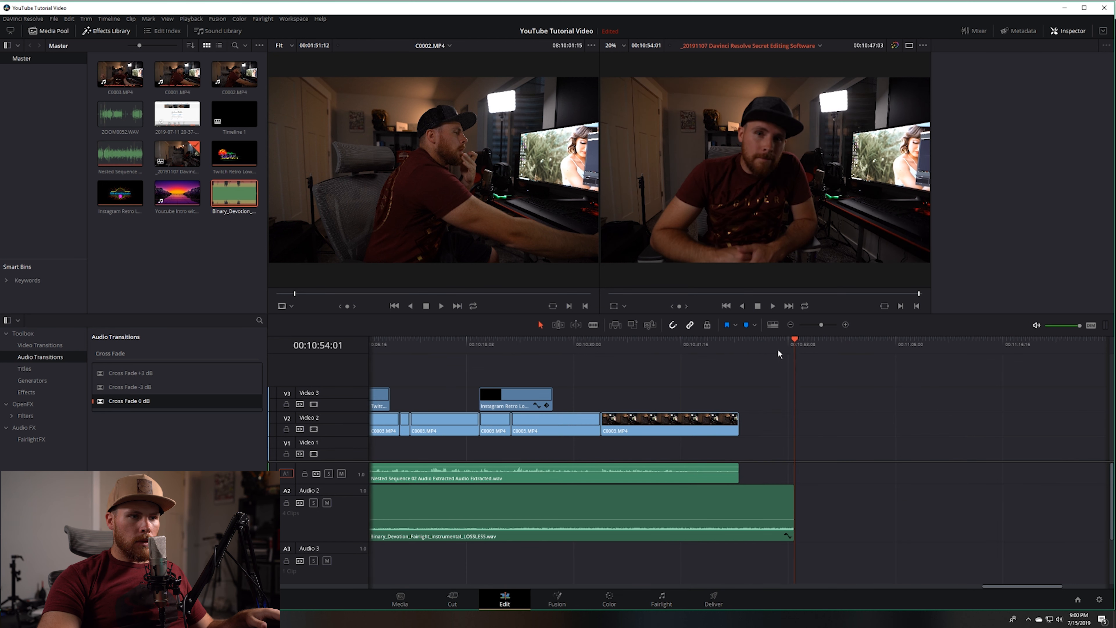
Step: Move the playhead between the end of the last camera clip and the end of the music to compare them
left_click(763, 350)
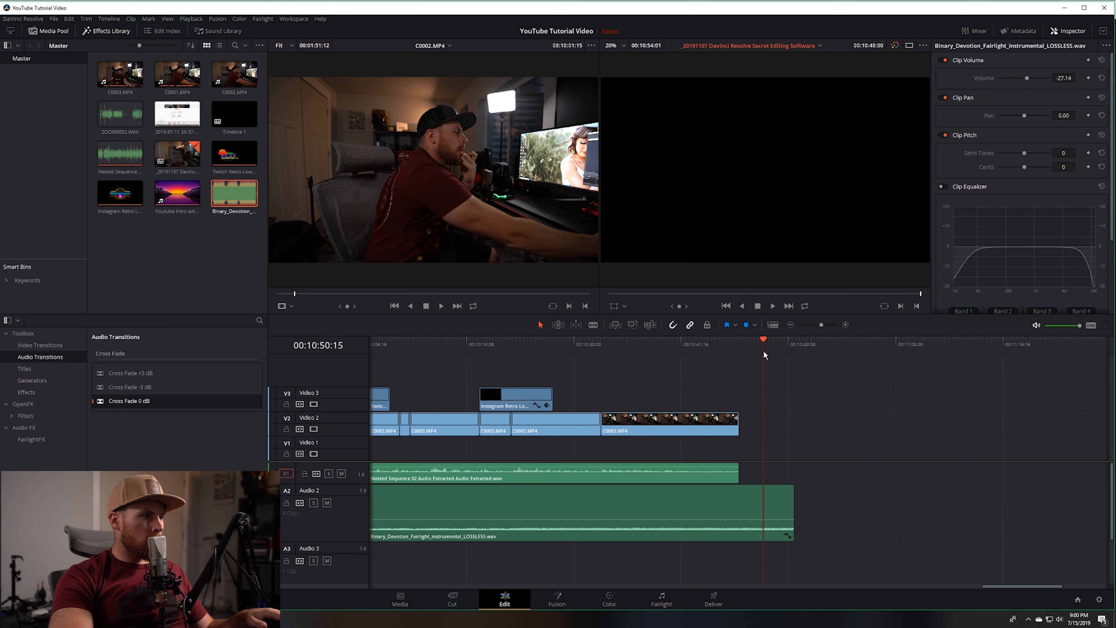
key("Up")
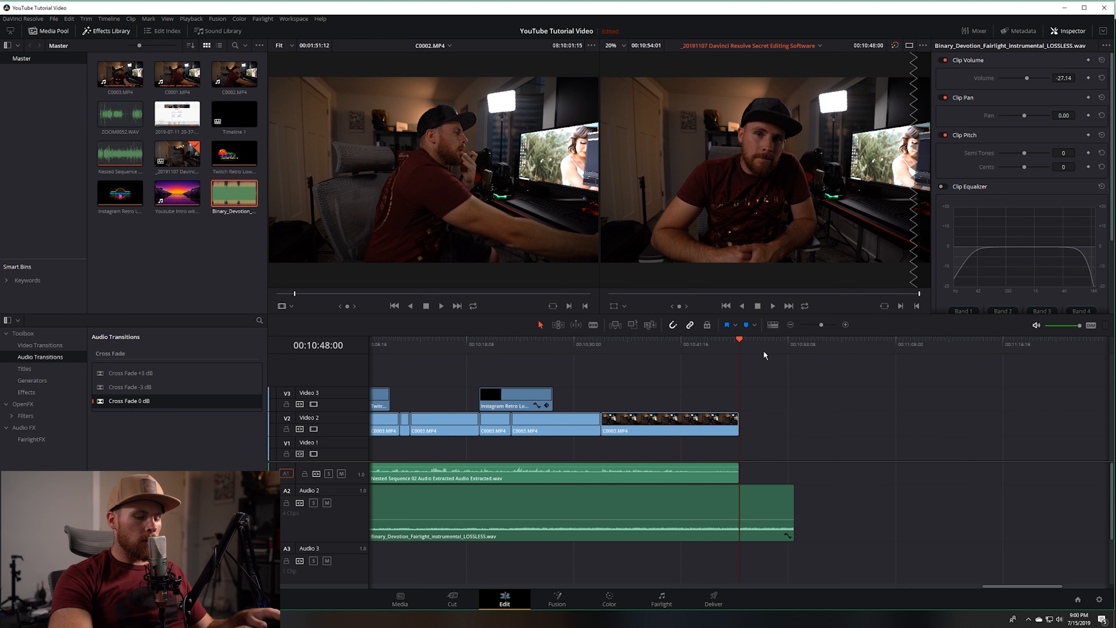
key("Down")
key("Up")
key("Down")
key("Down")
key("Up")
key("Down")
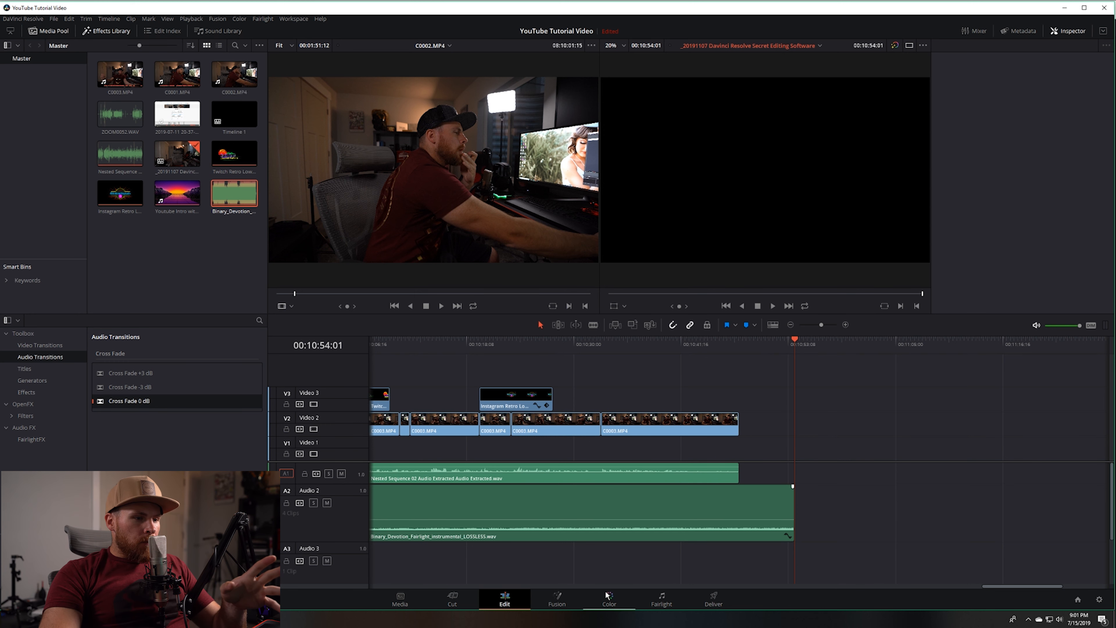
Step: Look over the Fusion, Color and Fairlight pages, viewing clip 115 in the colour workspace
left_click(564, 600)
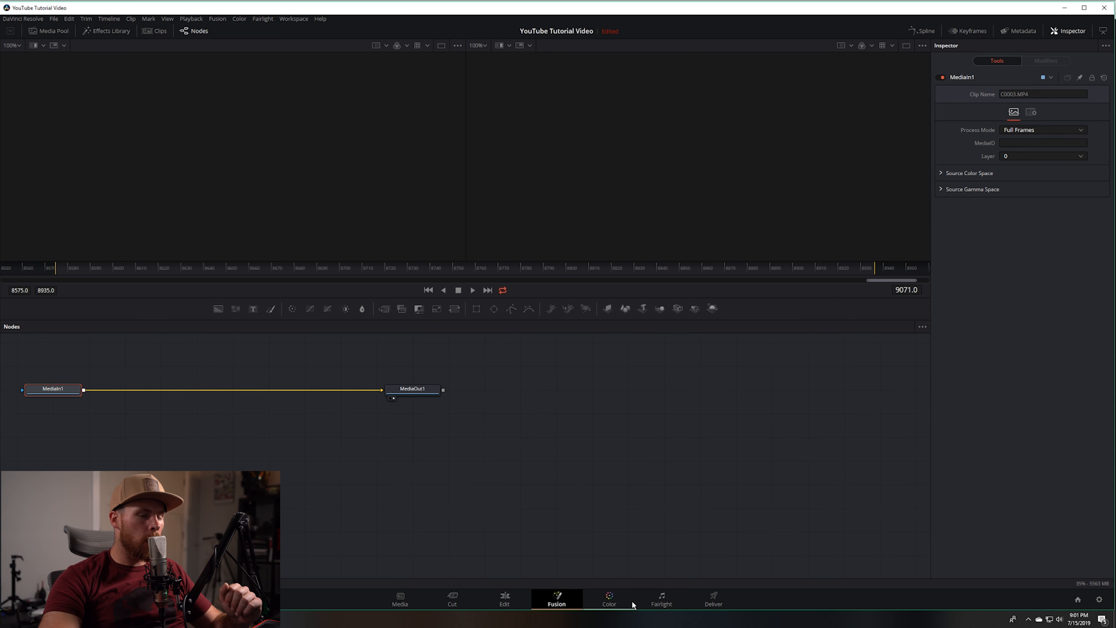
left_click(614, 600)
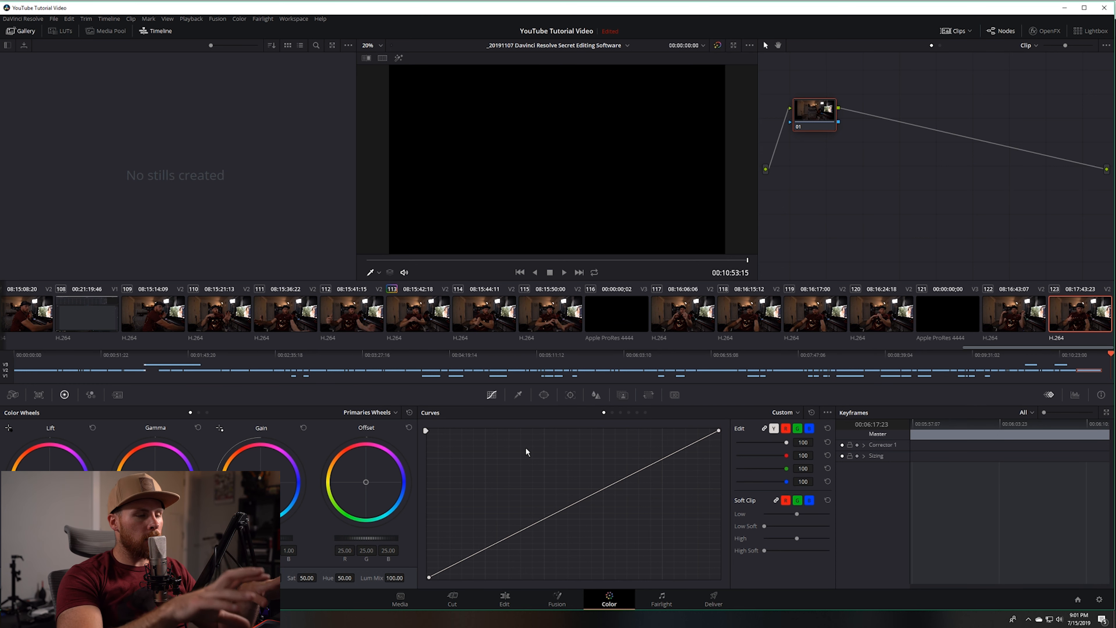
left_click(544, 314)
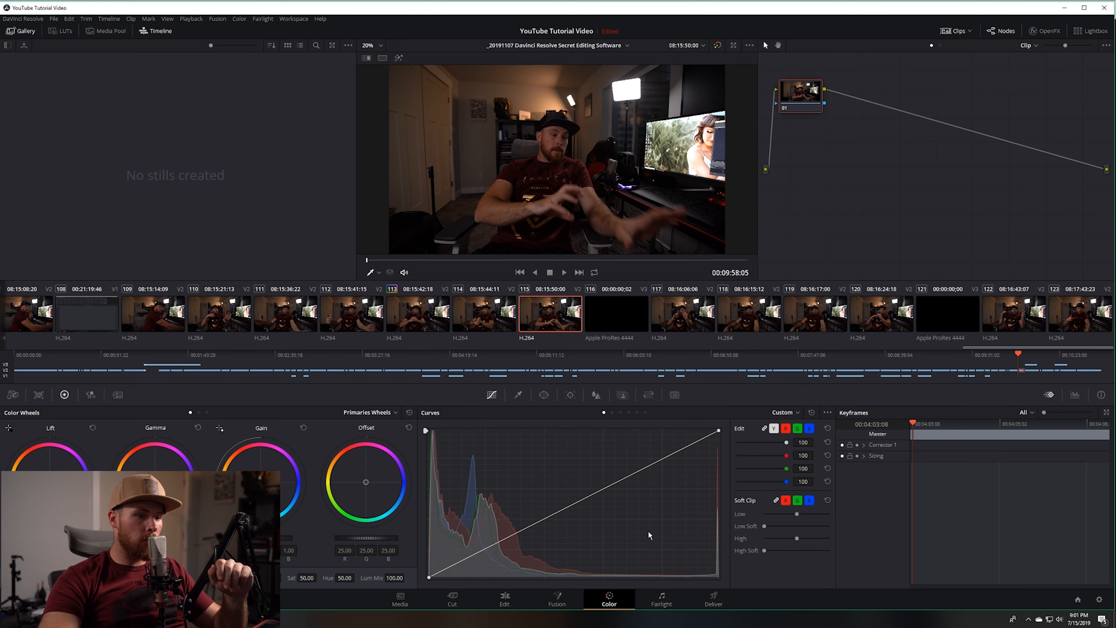
left_click(664, 599)
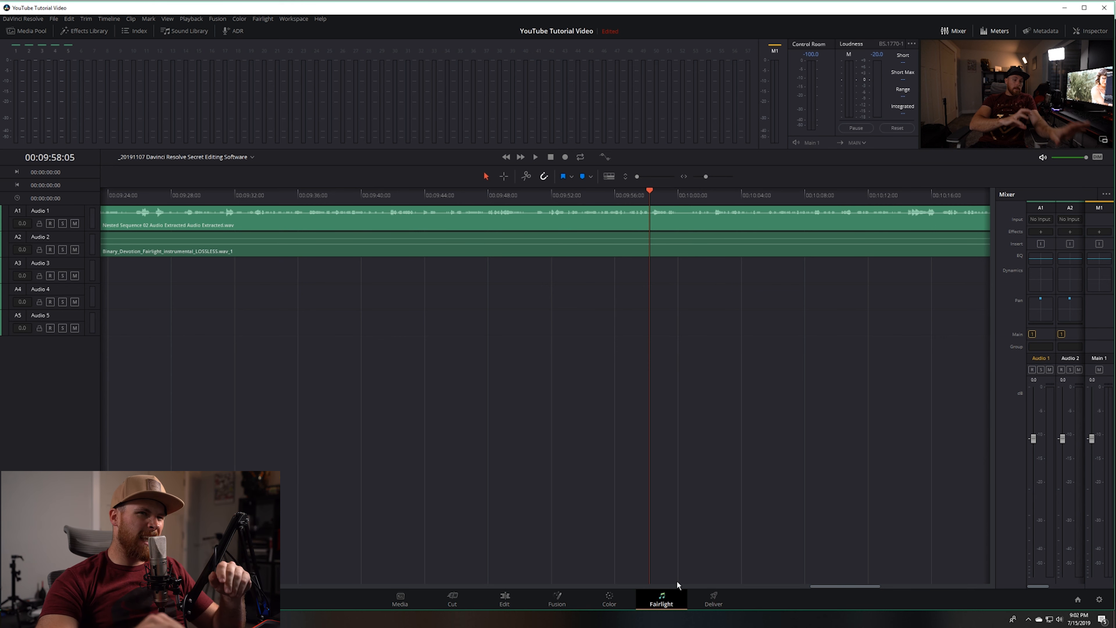
Step: Open the Deliver page, look at the other render presets and choose the YouTube 2160p preset
left_click(712, 597)
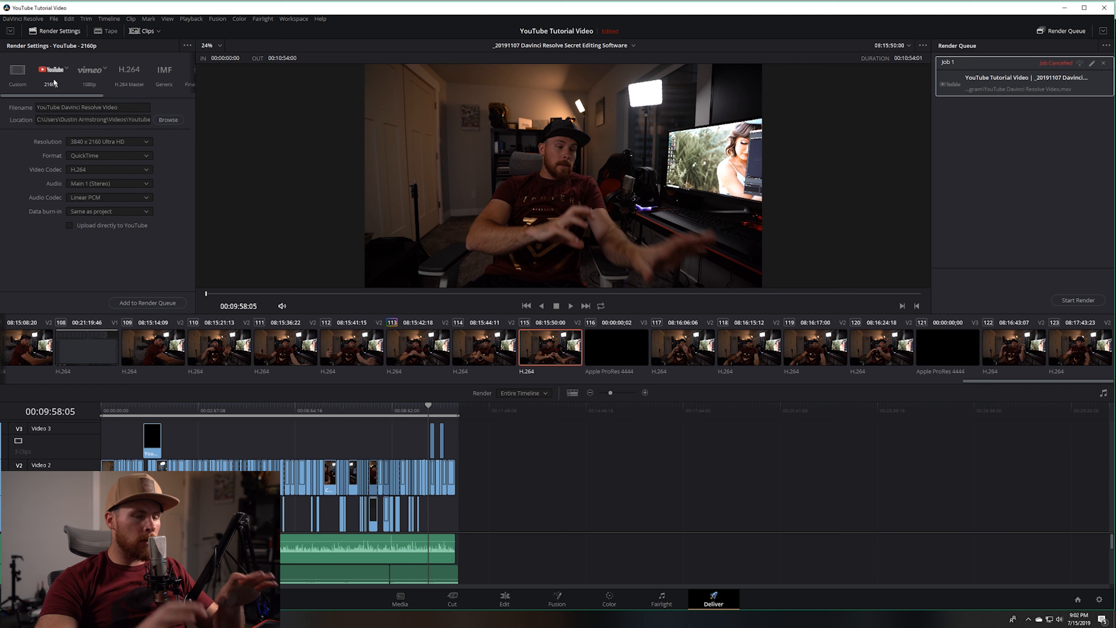
left_click(128, 73)
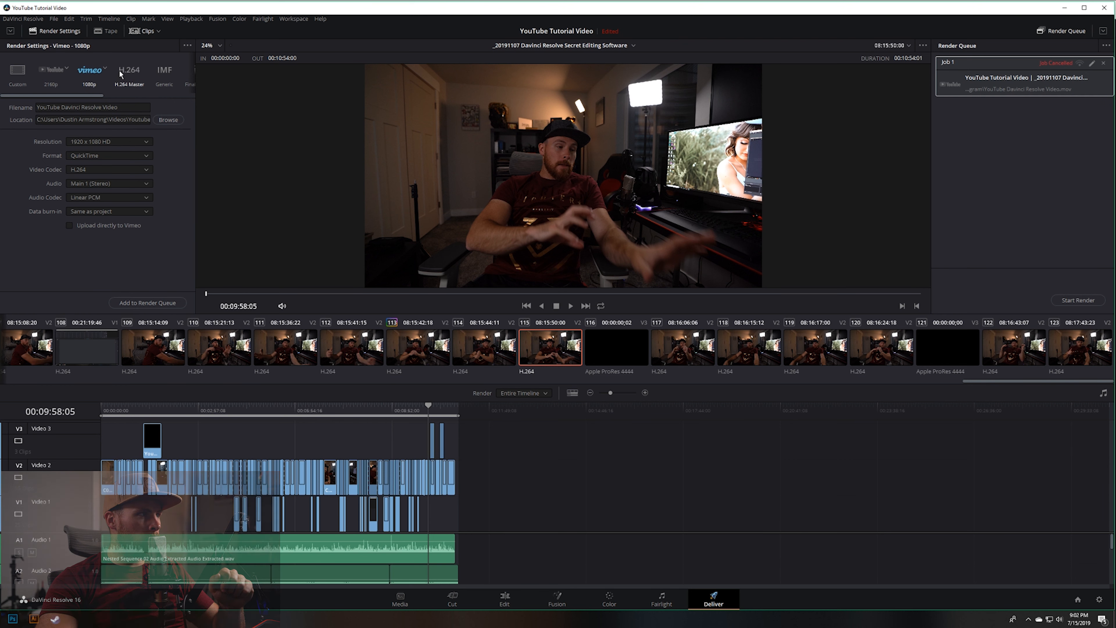
mouse_move(98, 97)
left_mouse_down()
mouse_move(169, 97)
mouse_move(82, 95)
left_mouse_up()
left_click(56, 71)
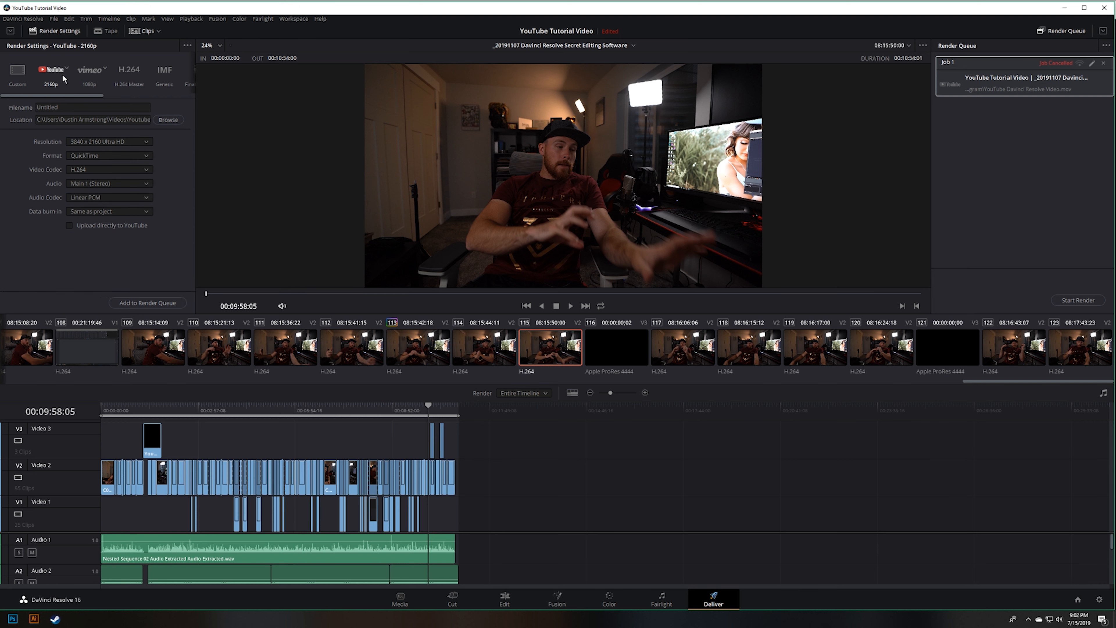
left_click(67, 69)
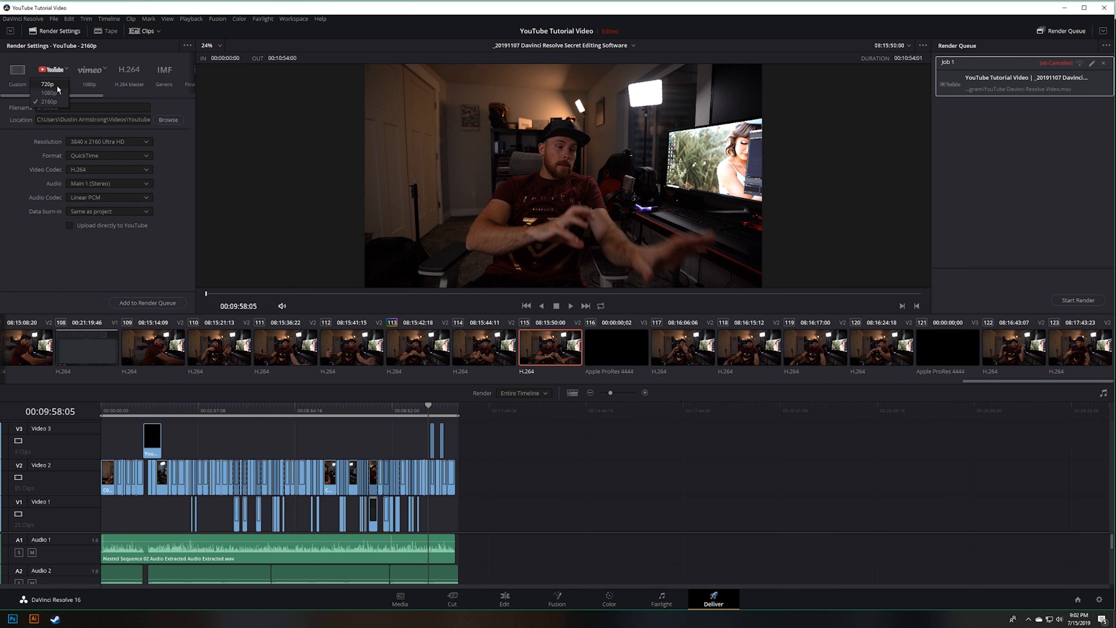
left_click(57, 101)
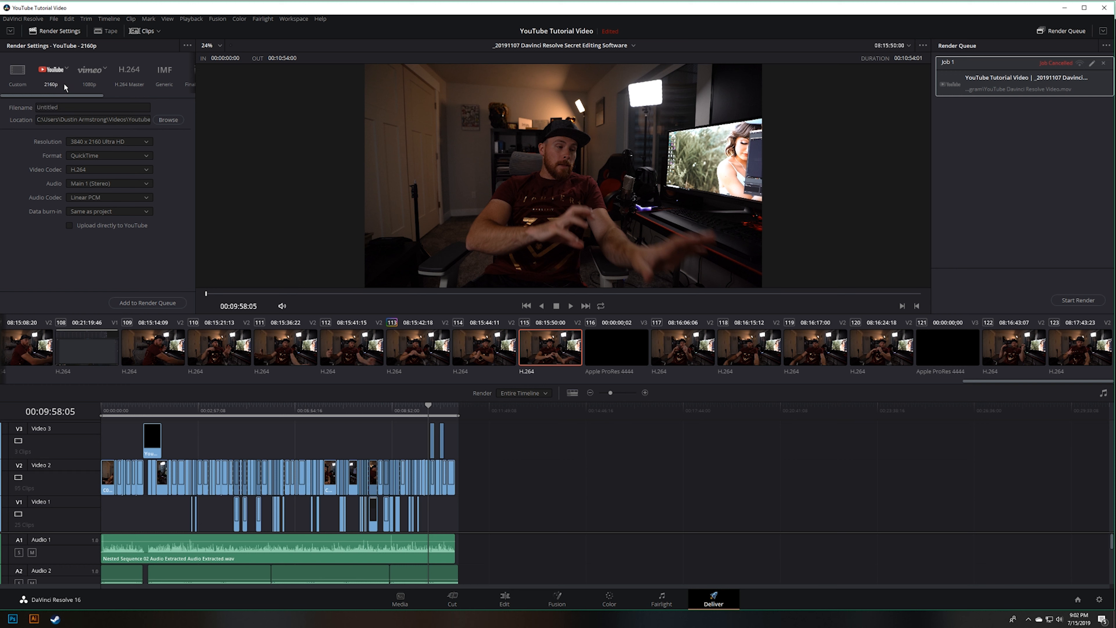
Step: Name the render file "Youtube tutorial video" and save it in the "_20191107 Davinci Resolve Secret program" folder
double_click(70, 109)
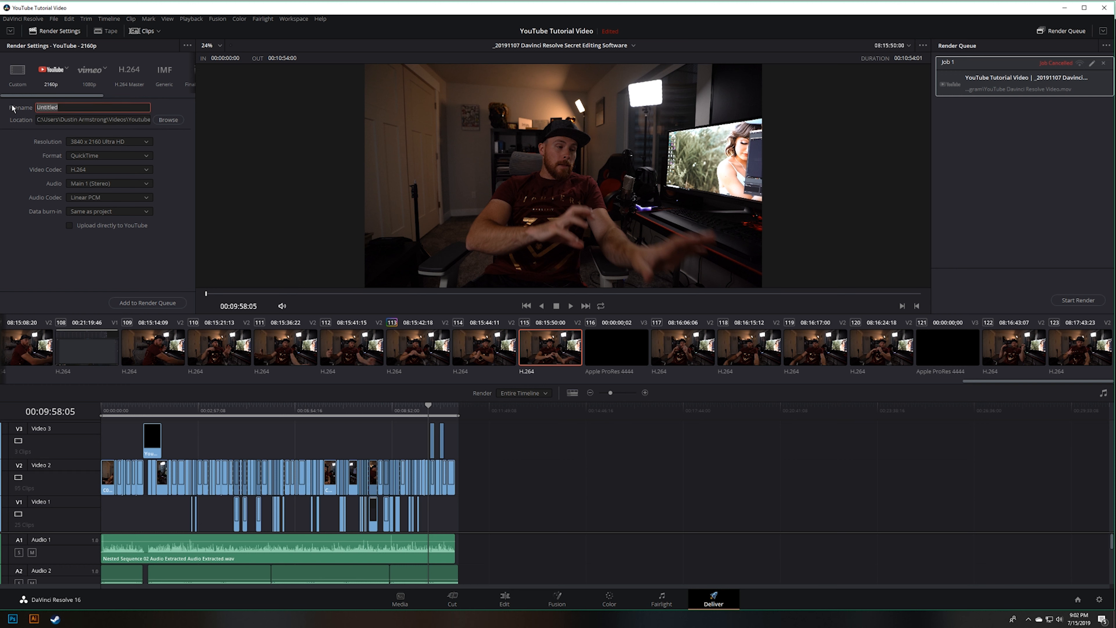
type("Youtube tutorial video")
left_click(168, 119)
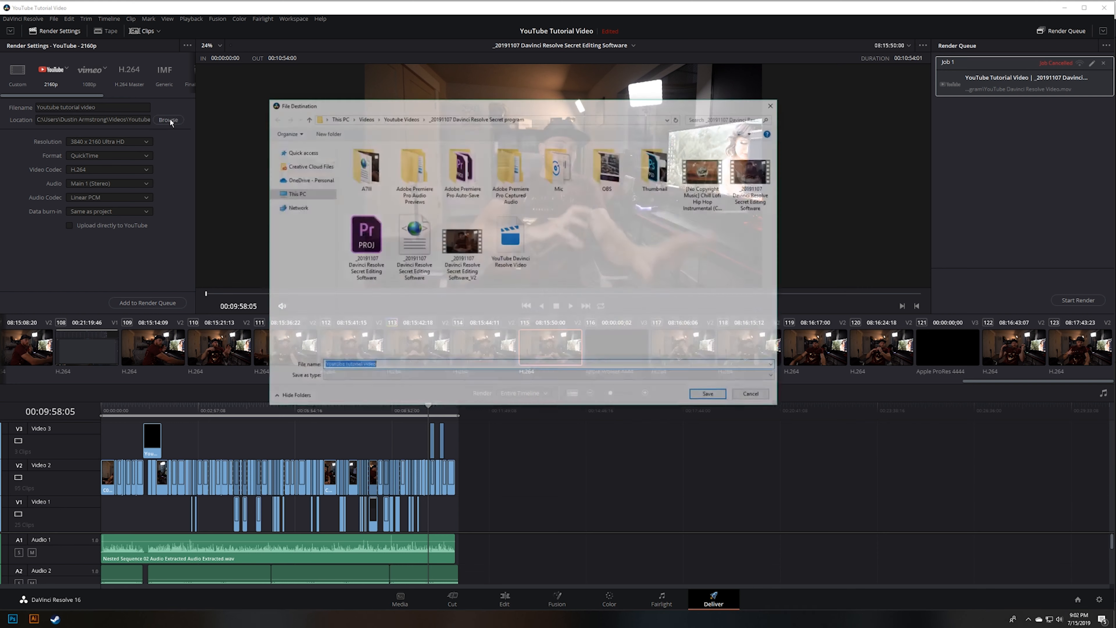
left_click(711, 396)
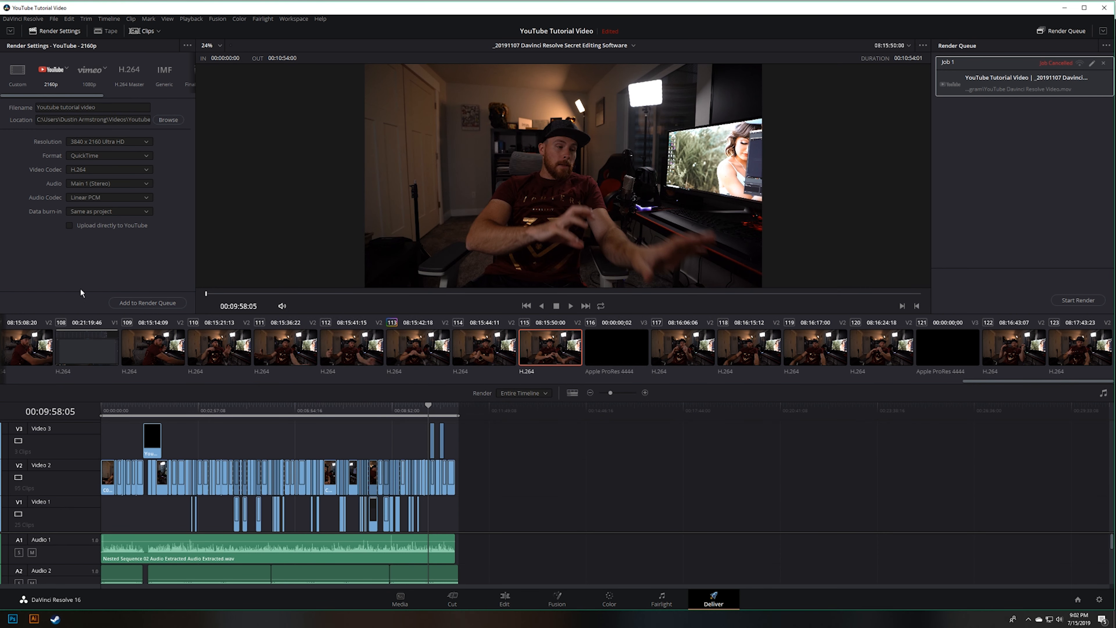
Step: Enable direct upload to YouTube to view its options, and turn it off again
left_click(70, 226)
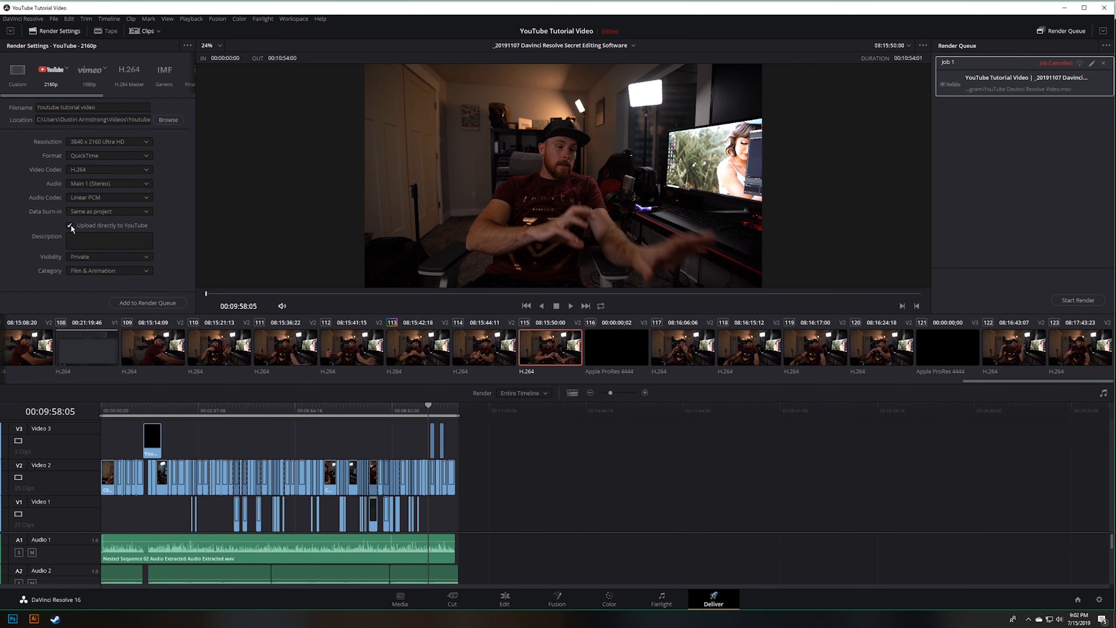
left_click(70, 226)
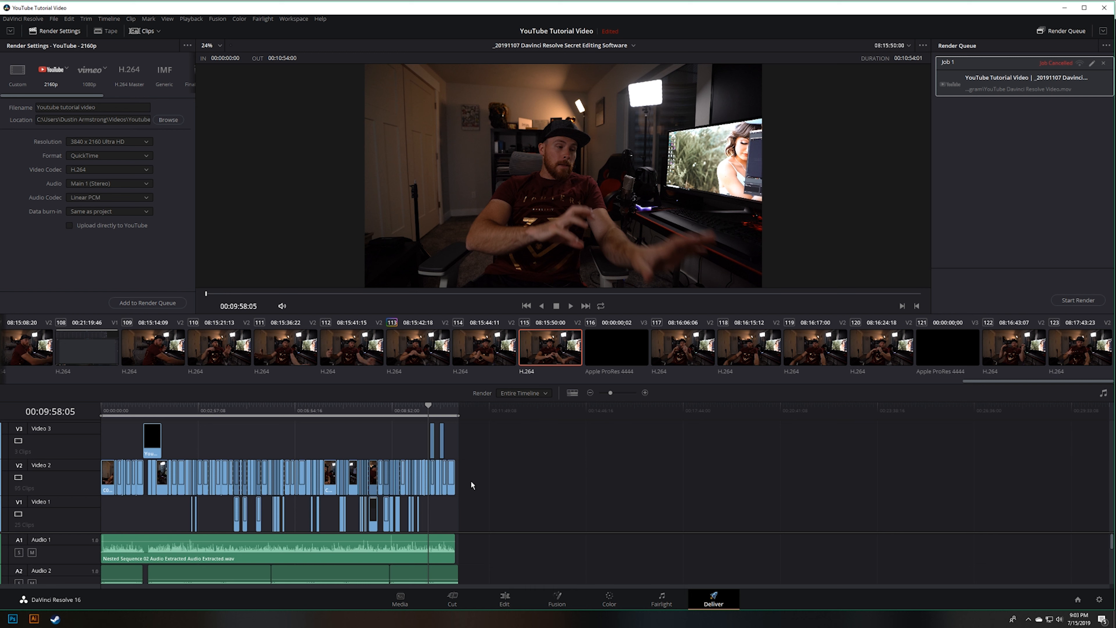
Step: Add the YouTube 2160p render to the render queue and remove the old cancelled job
left_click(145, 303)
left_click(1103, 63)
Step: Start rendering the queued job and stop the render
left_click(1068, 303)
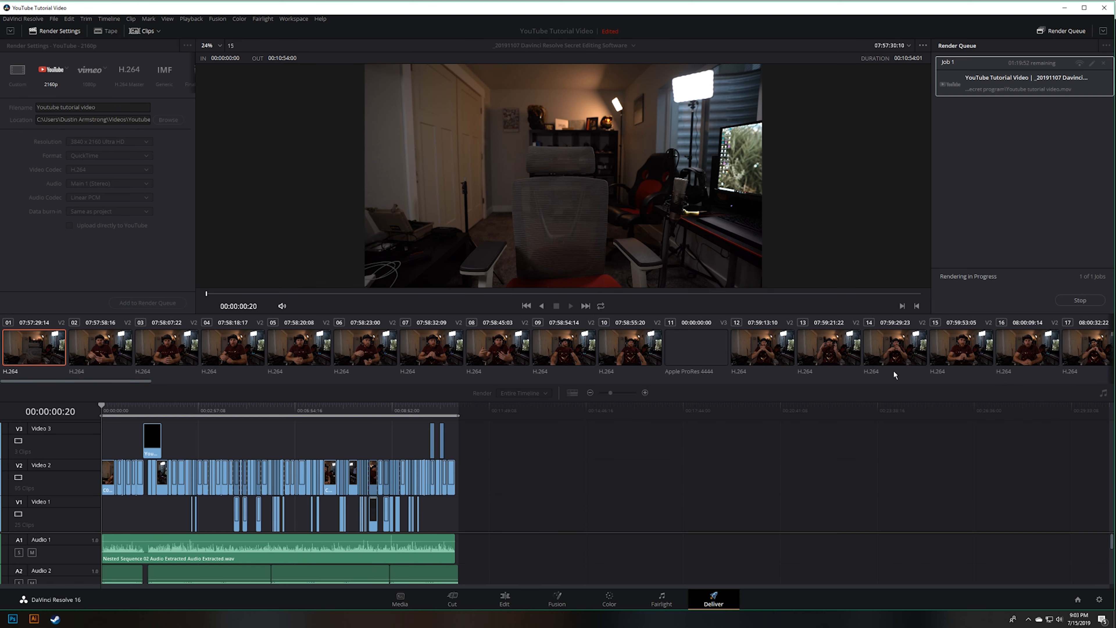
left_click(1080, 300)
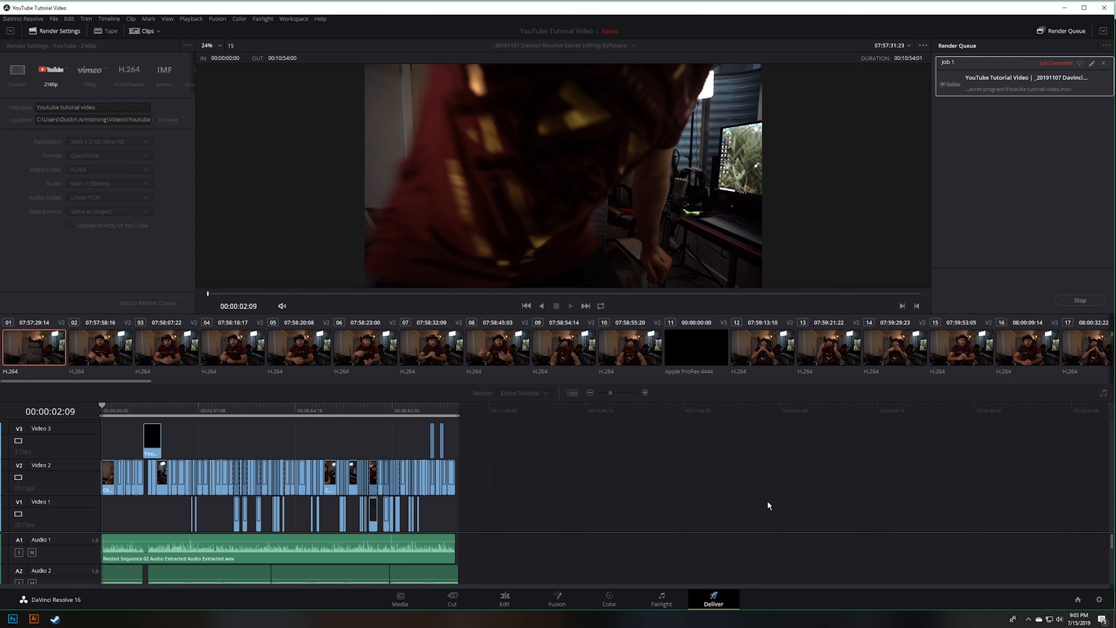